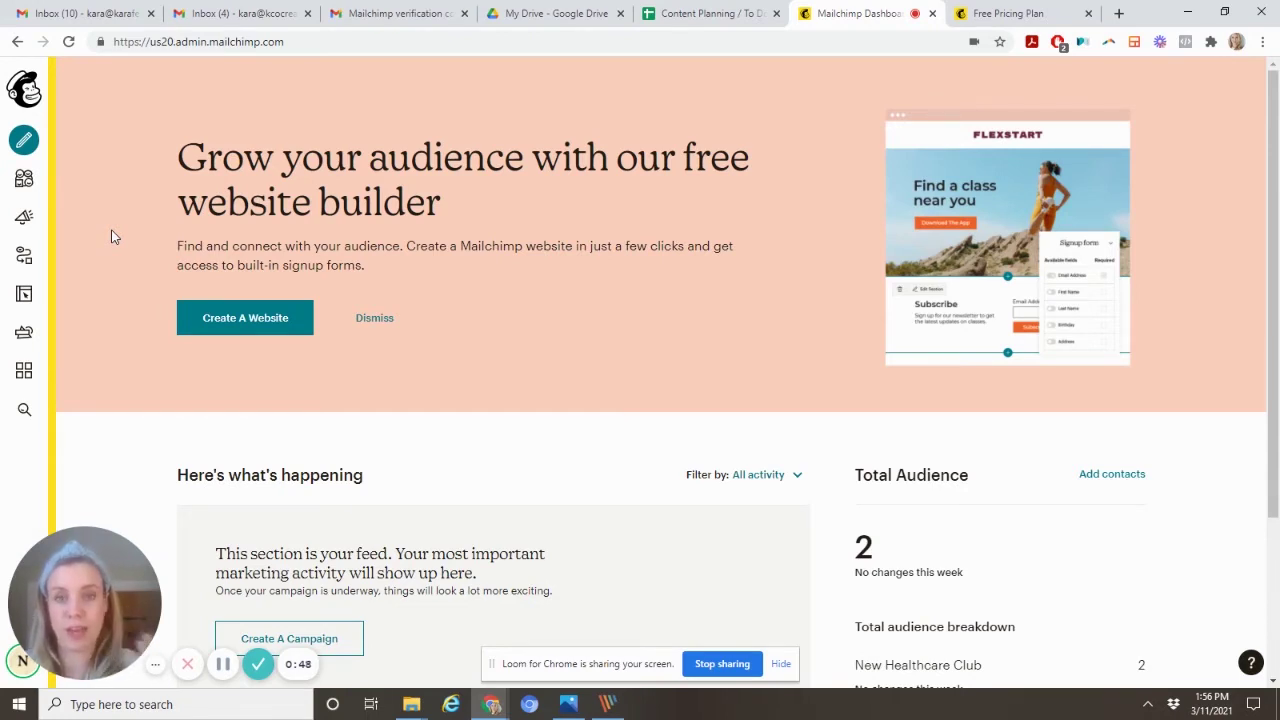
Step: Filter the Campaigns list to show only landing pages
left_click(25, 219)
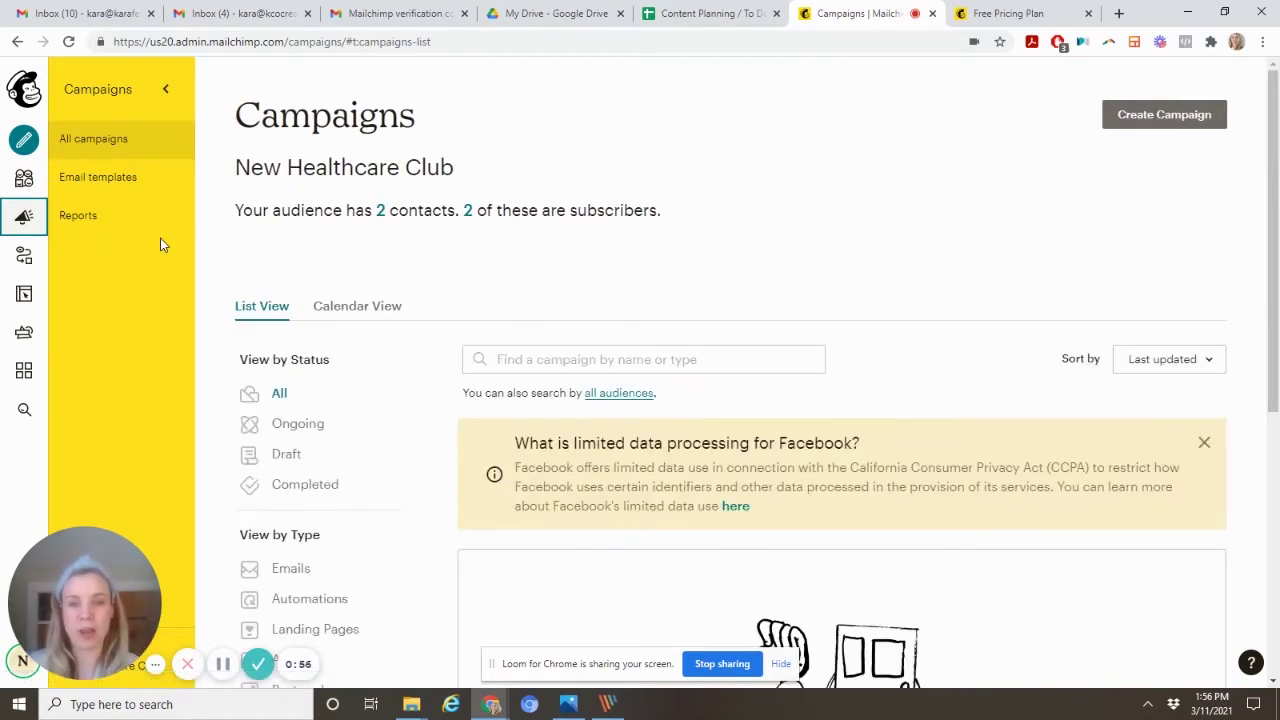
scroll(429, 357, "down", 3)
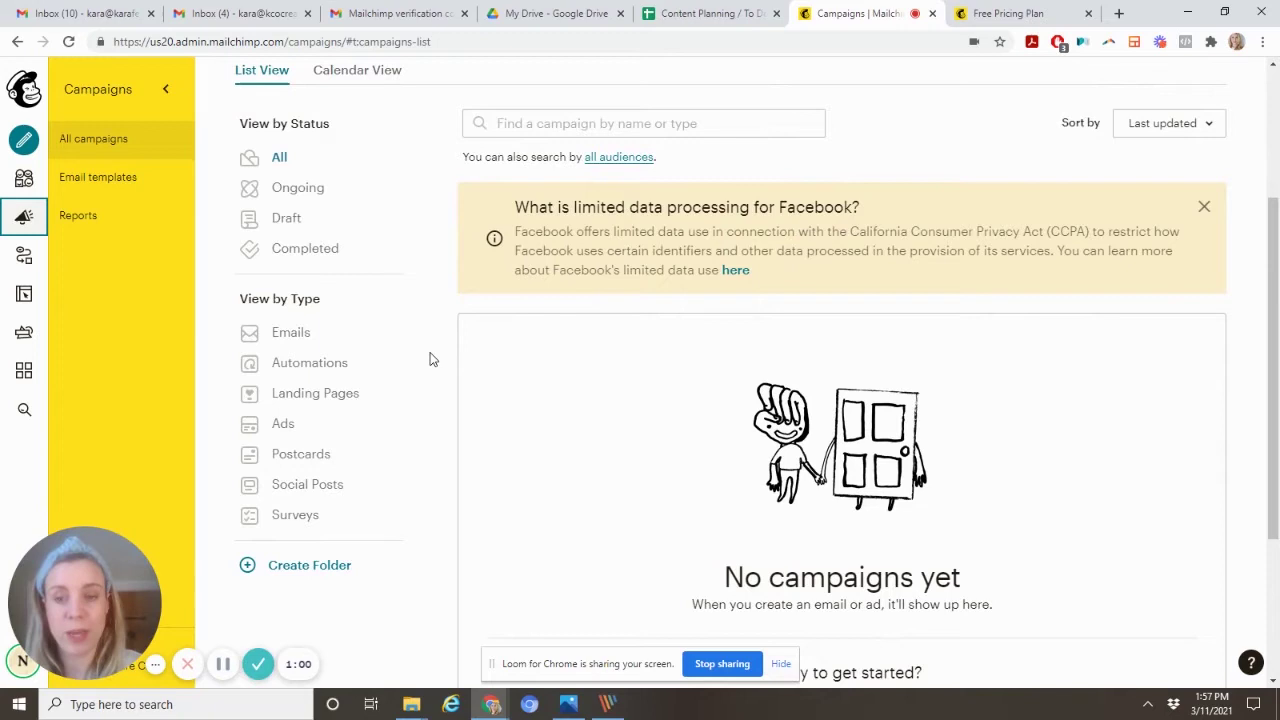
left_click(339, 398)
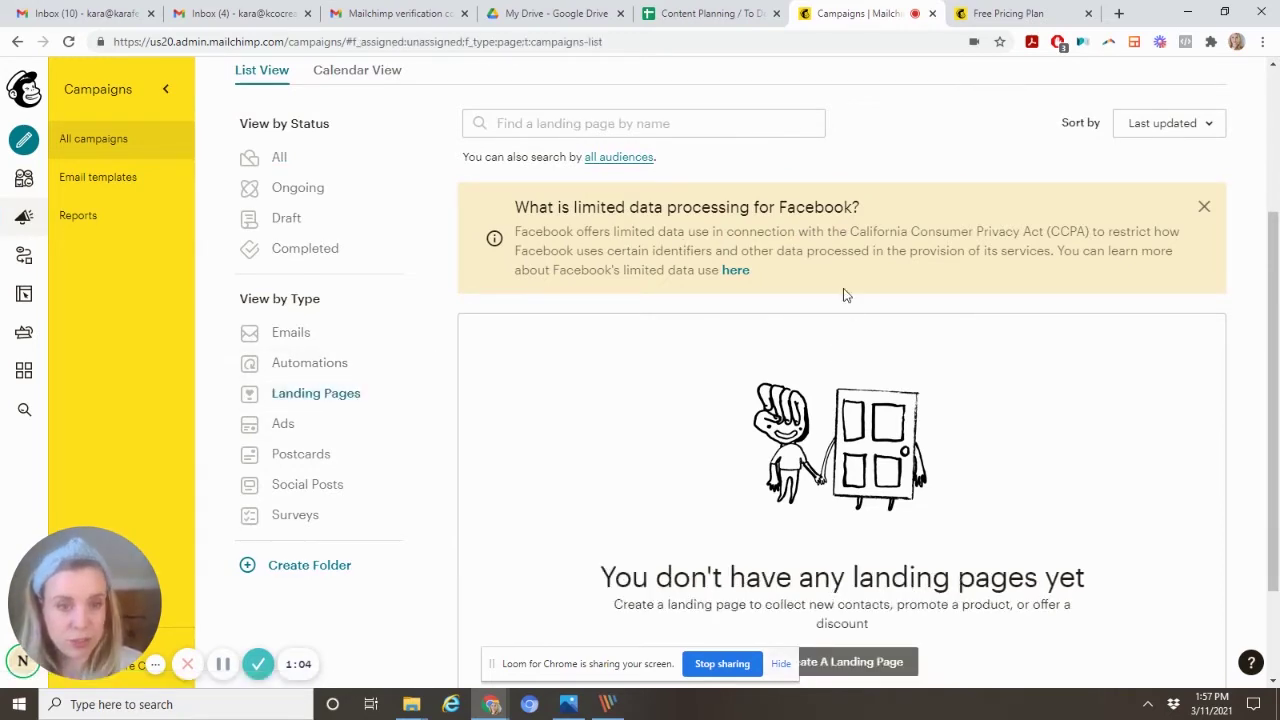
scroll(1124, 350, "up", 3)
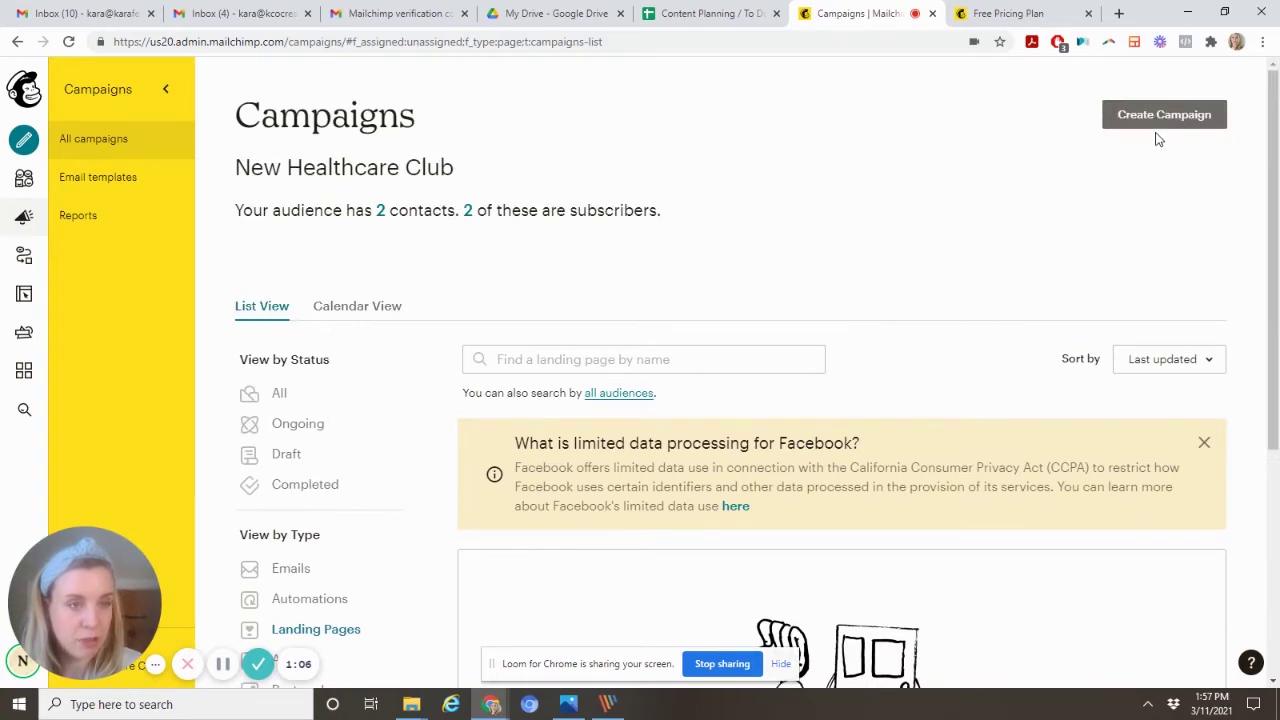
Step: Create a landing page named 'Waiting List' for the New Healthcare Club audience
left_click(1158, 134)
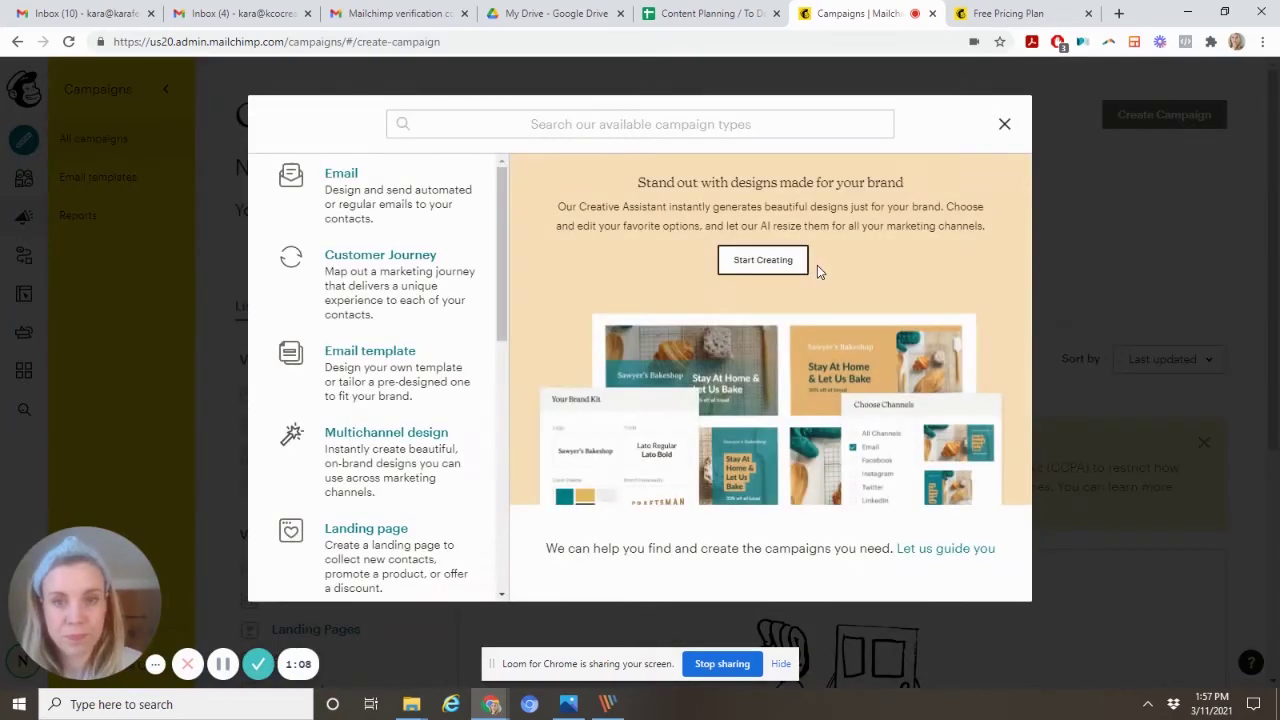
left_click(406, 542)
left_click(521, 331)
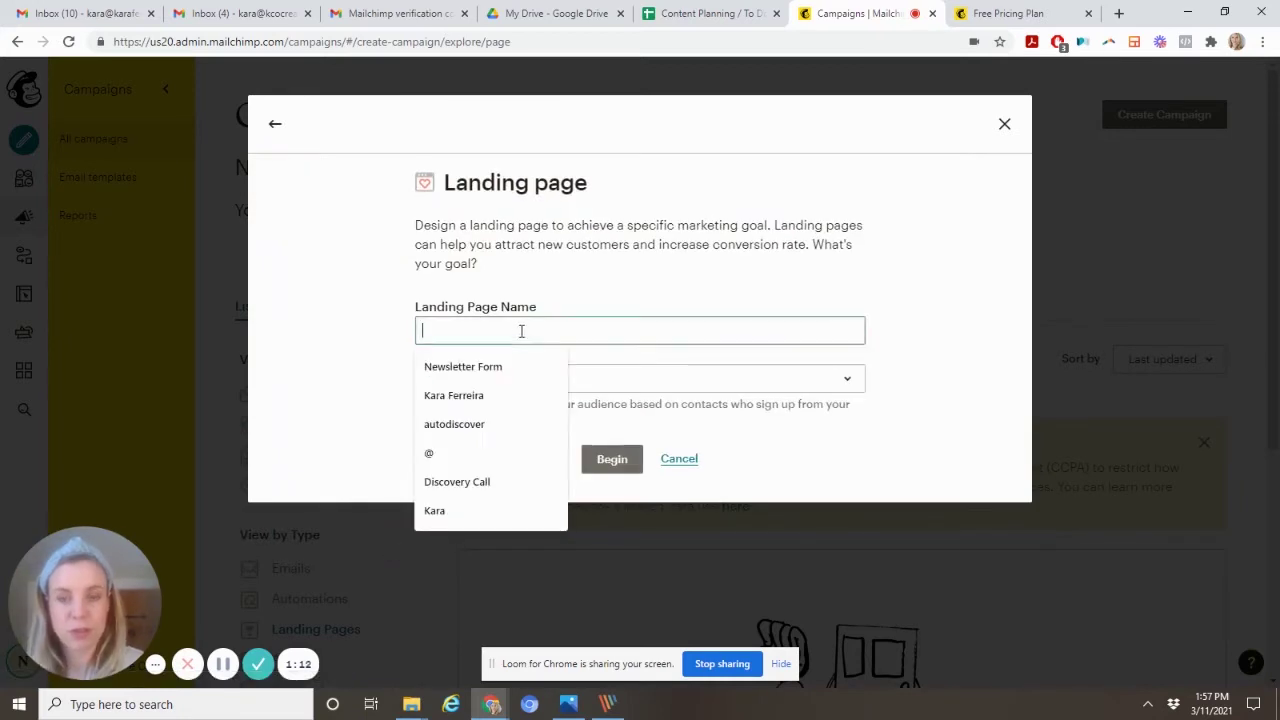
type("Waiting List")
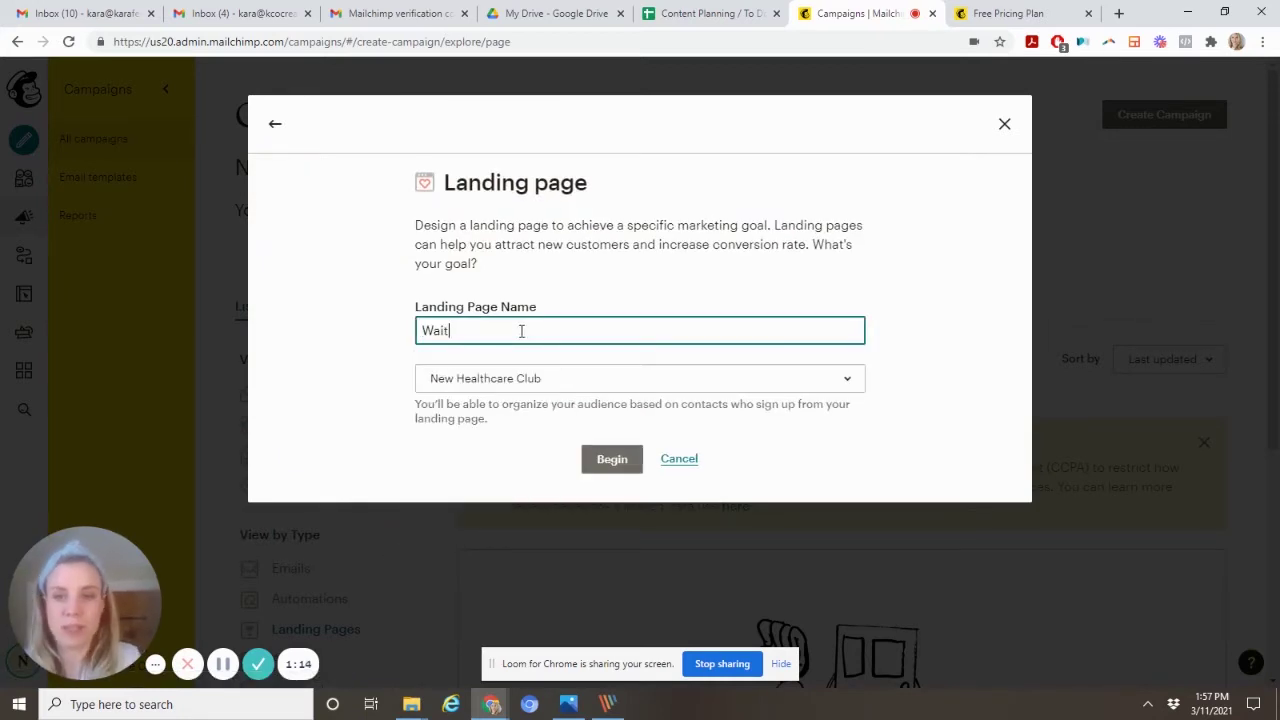
left_click(614, 460)
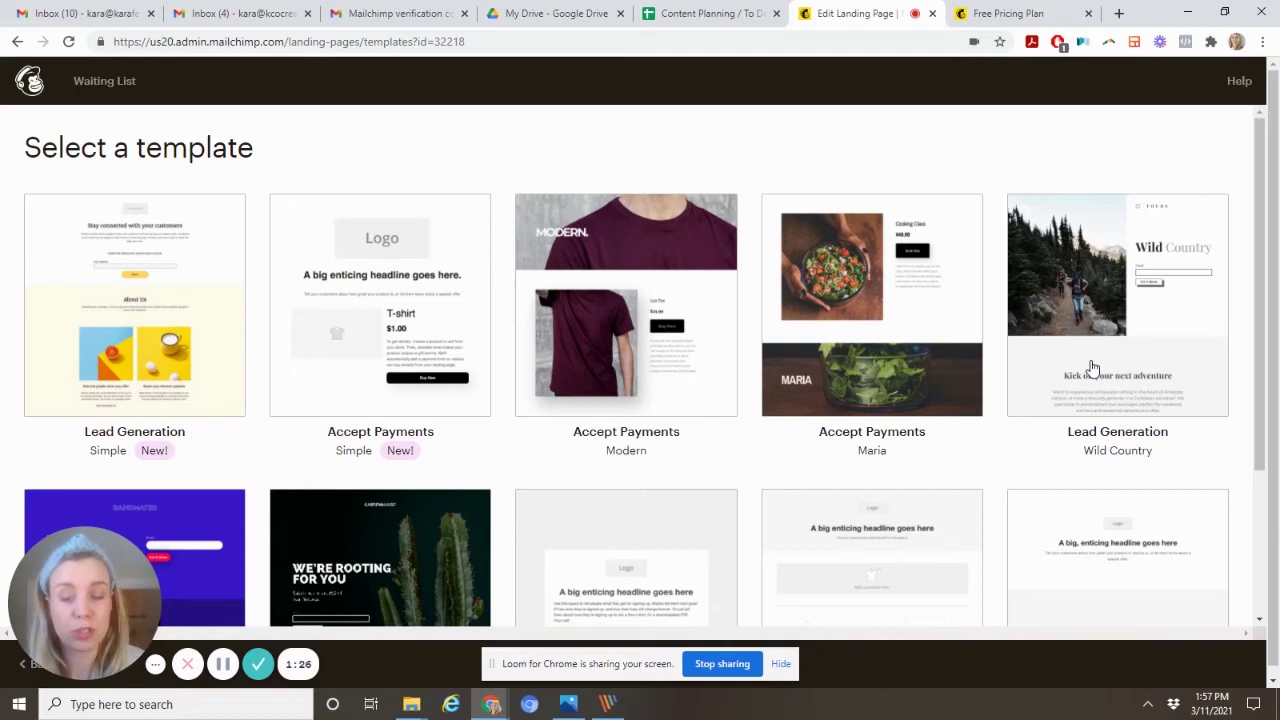
Step: Pick the Grow Your List template from the landing page template gallery
scroll(1260, 280, "down", 2)
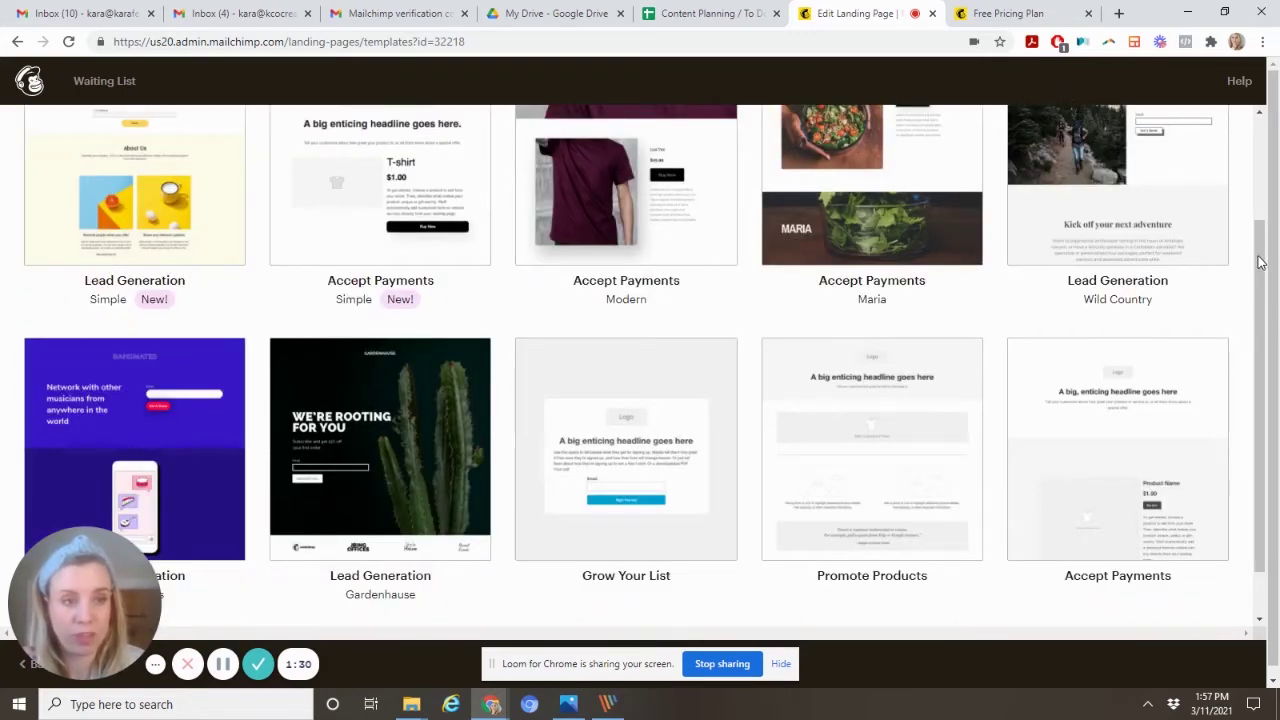
scroll(1174, 223, "down", 1)
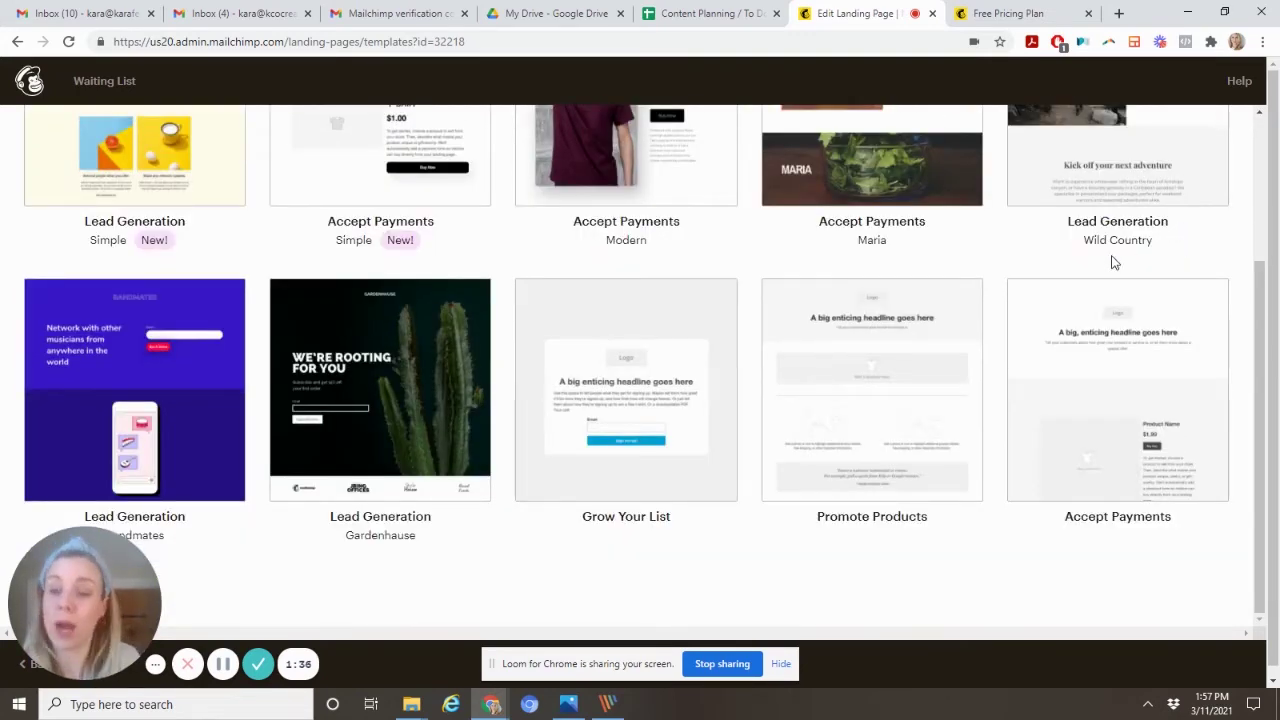
left_click(695, 419)
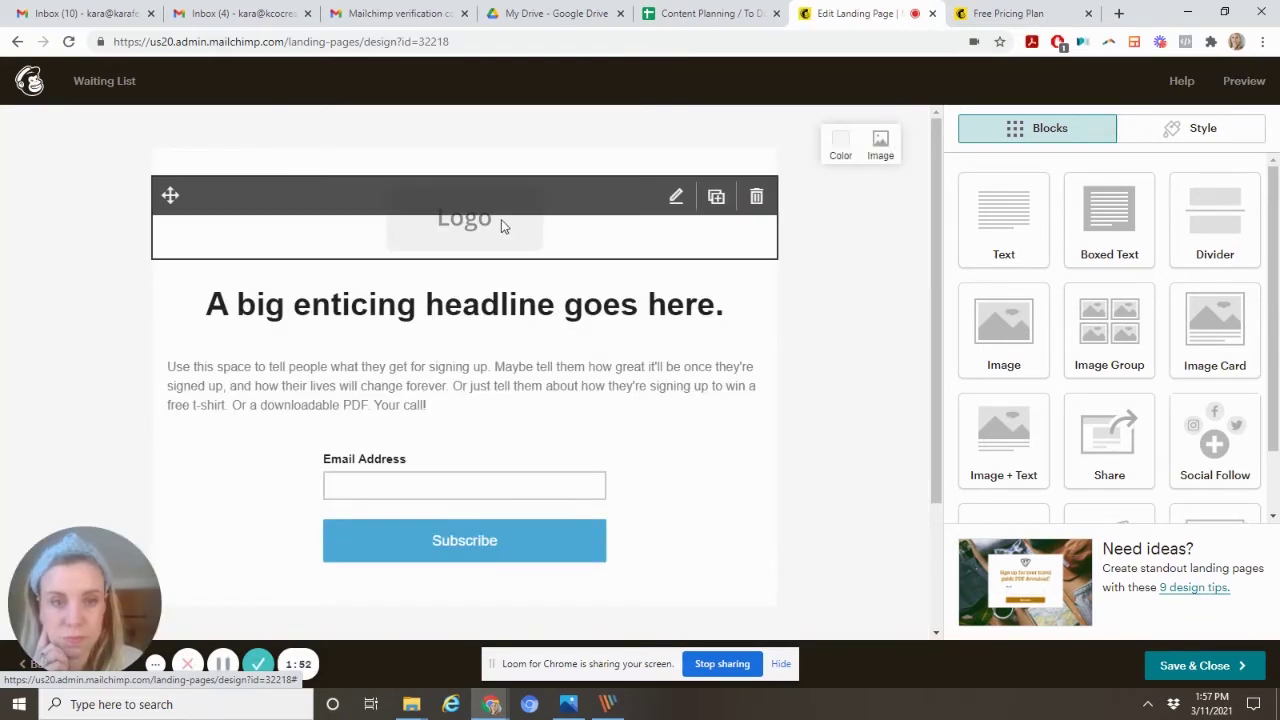
Step: Replace the placeholder logo with the saved logo image from My Files
left_click(501, 226)
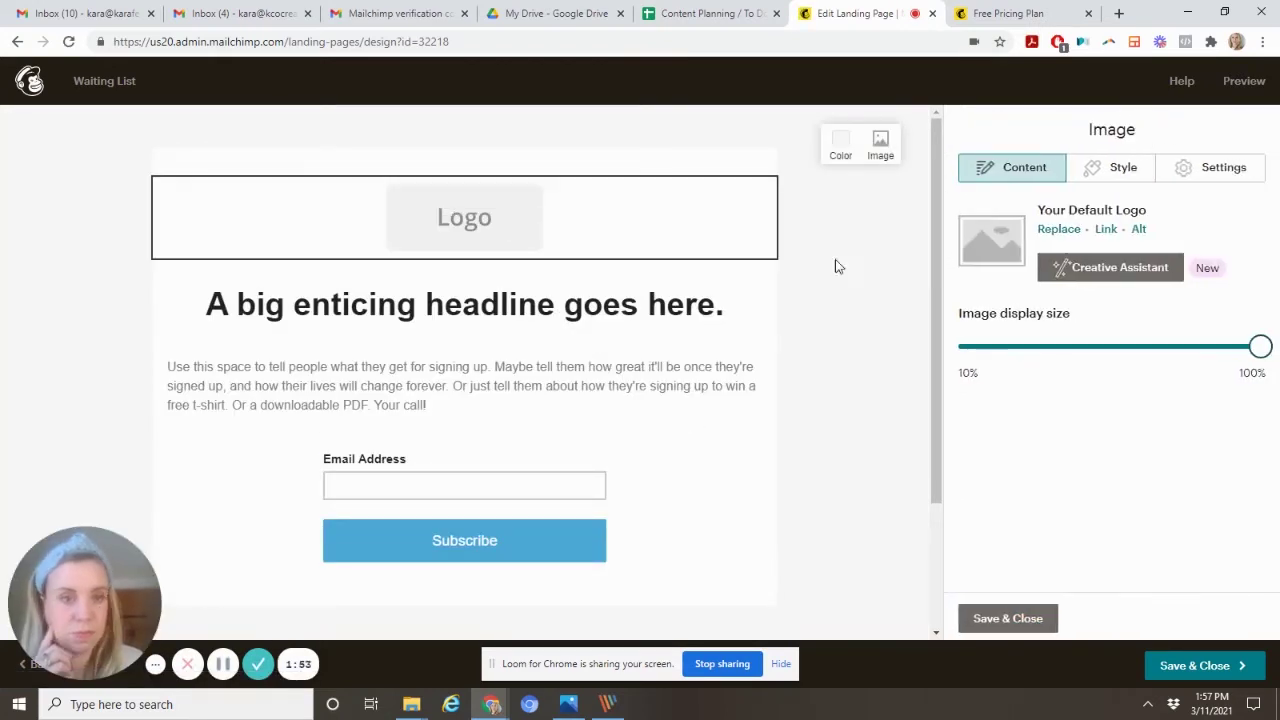
left_click(1058, 229)
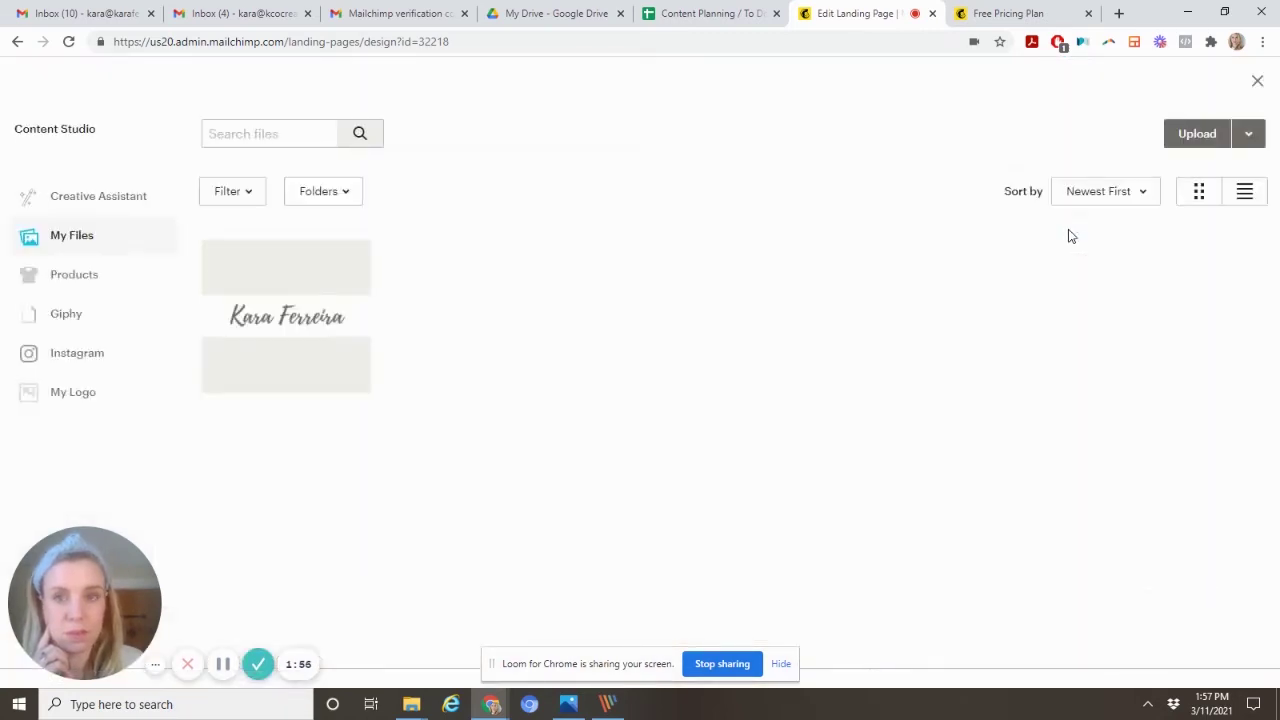
left_click(305, 315)
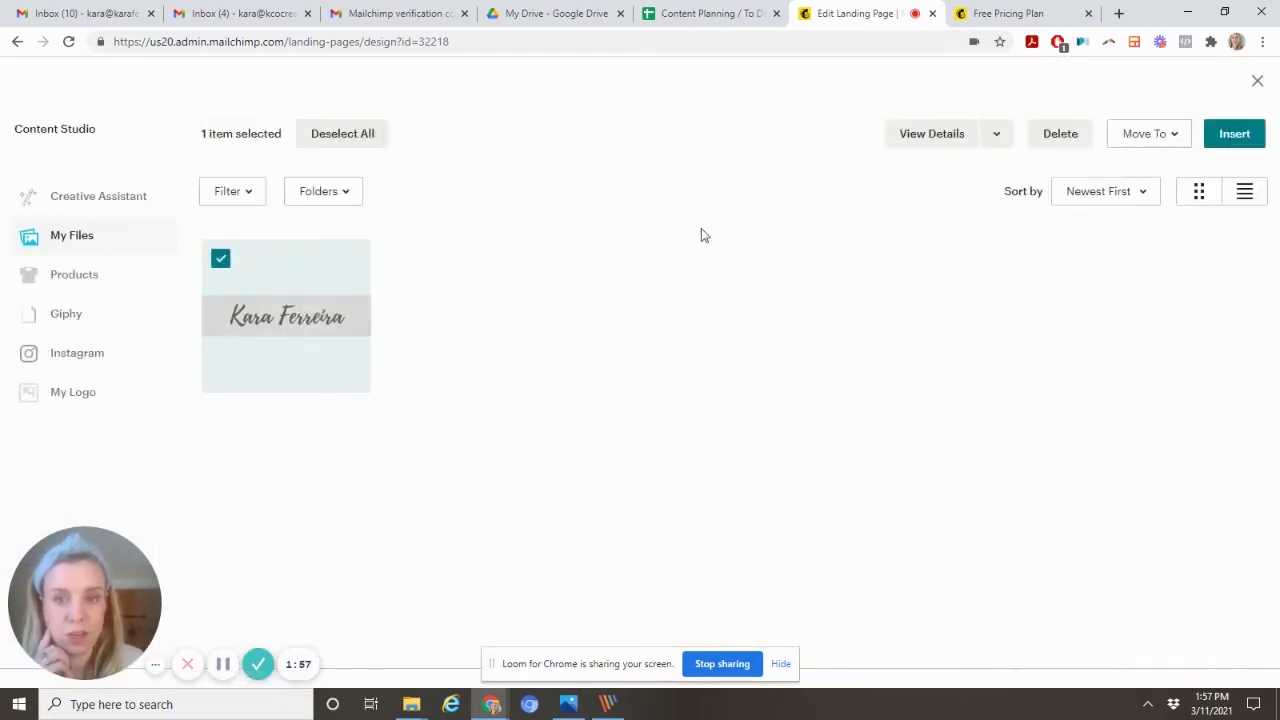
left_click(1234, 133)
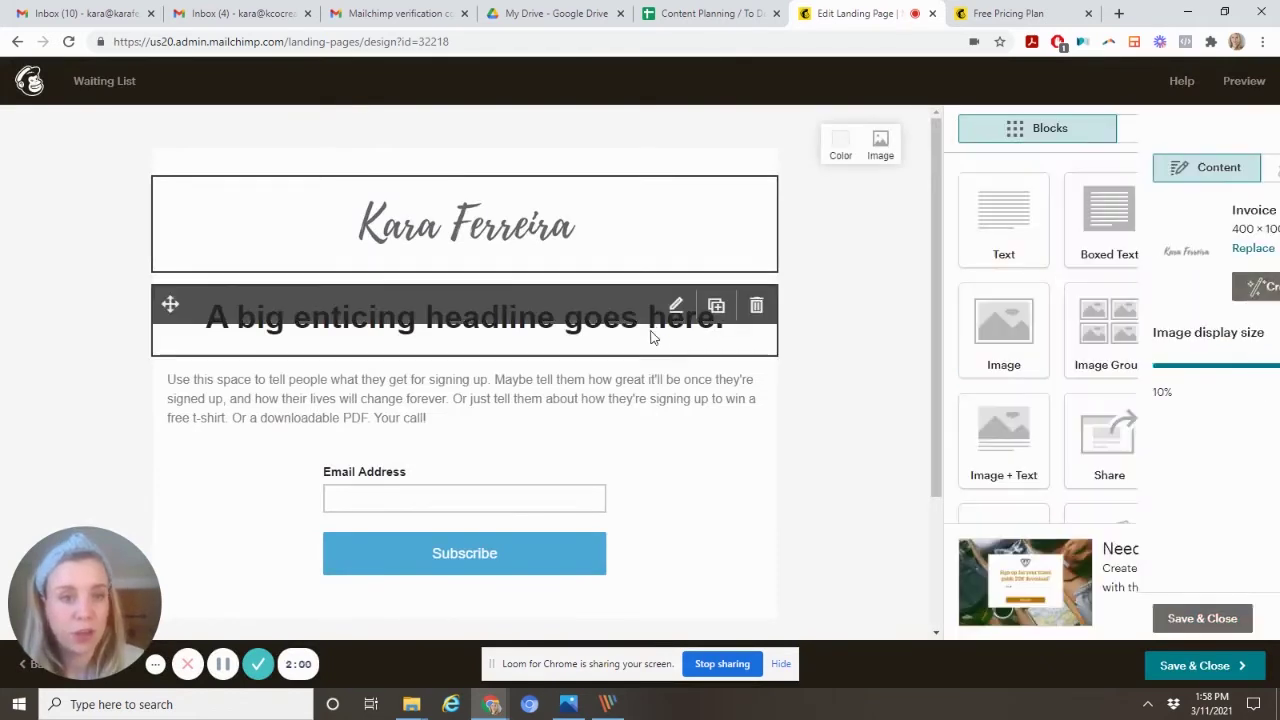
Step: Set the whole headline text in the Georgia font
left_click(749, 340)
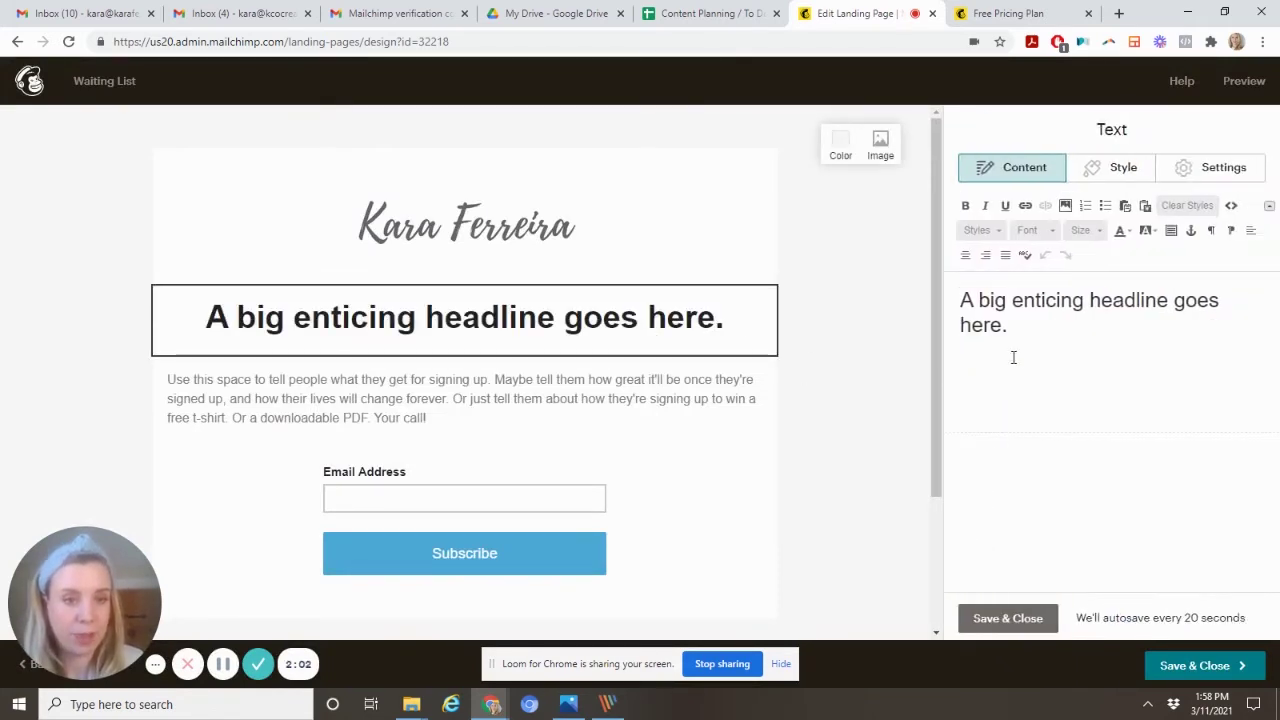
left_click_drag(1011, 322, 948, 300)
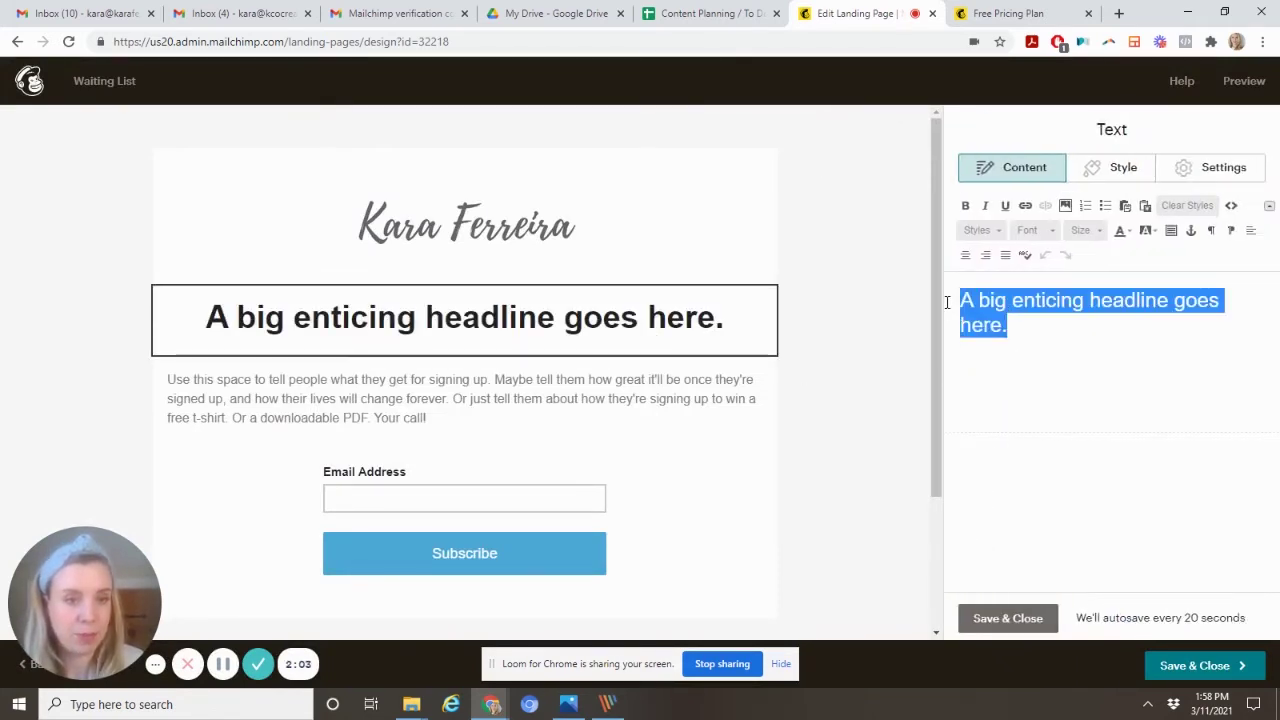
left_click(1029, 236)
left_click(1043, 332)
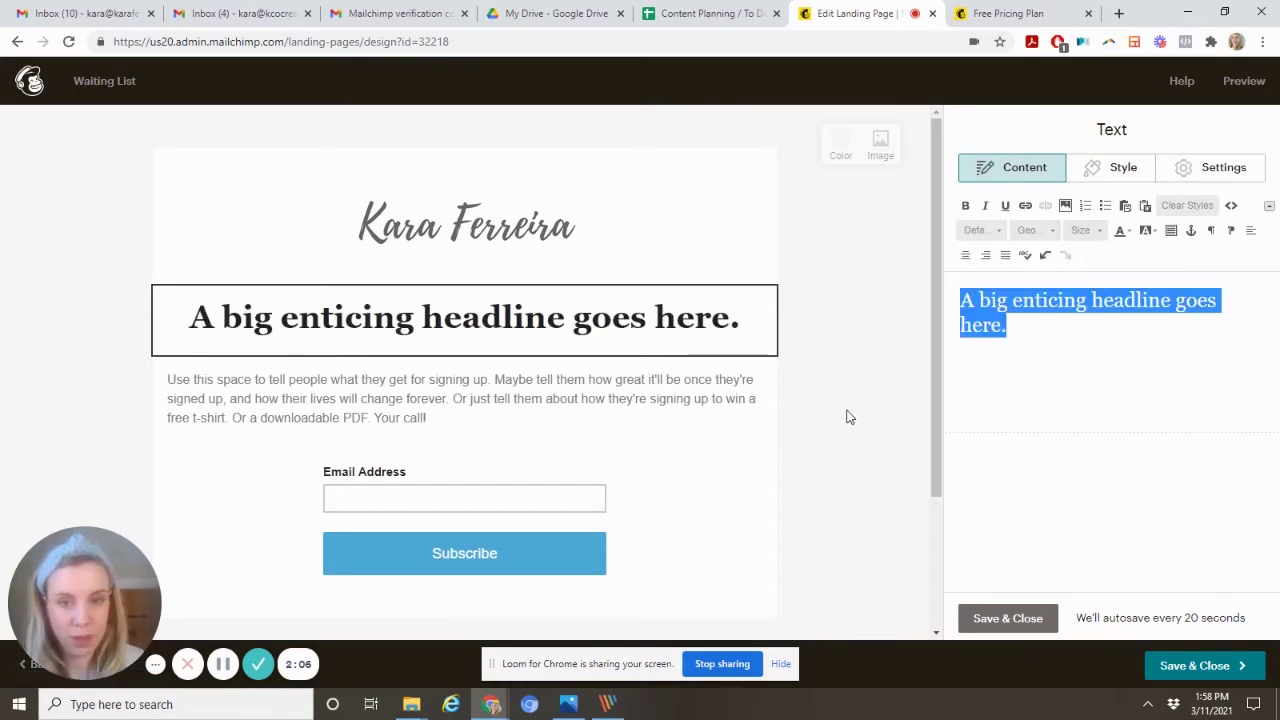
left_click(690, 427)
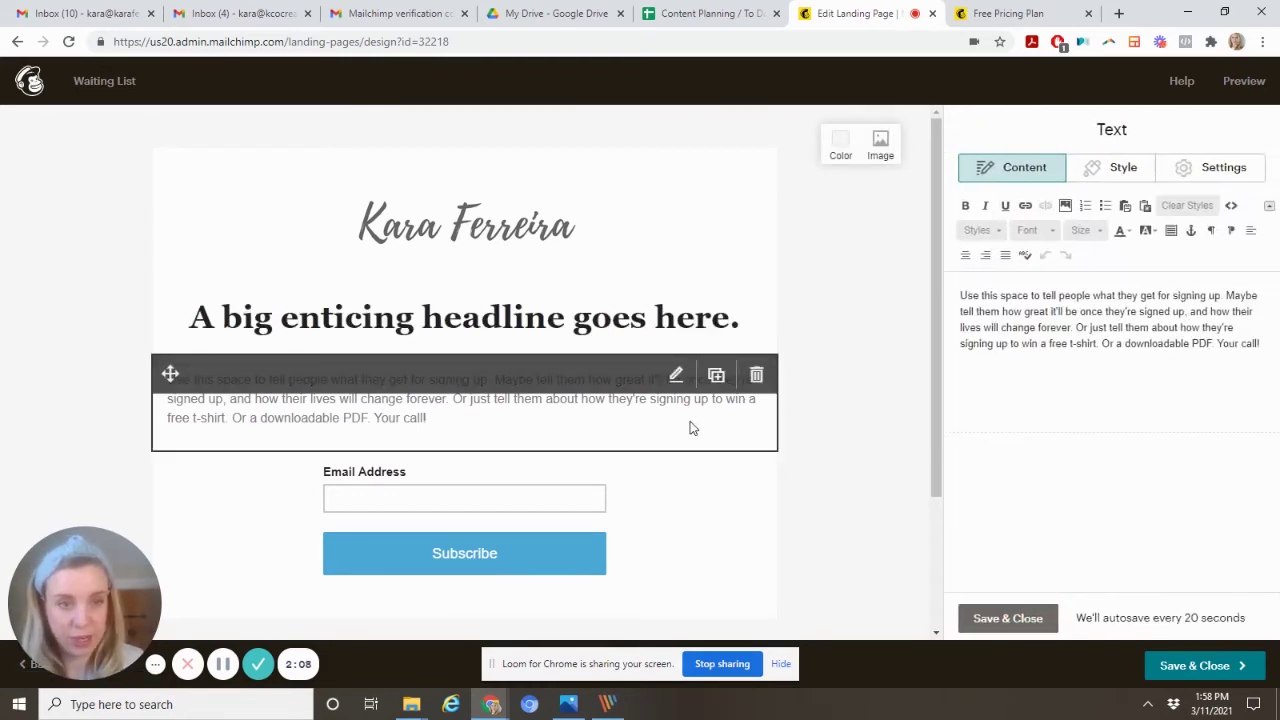
Step: Add a required First Name field to the signup form
left_click(636, 502)
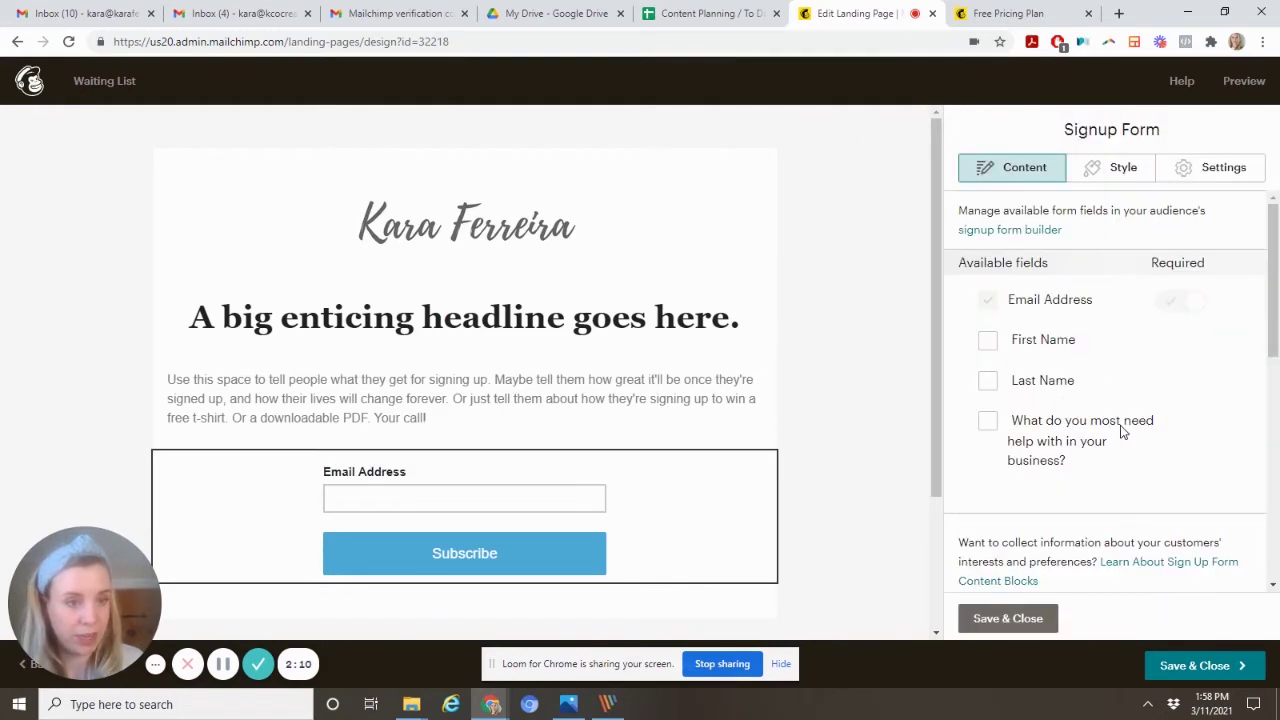
left_click(1066, 349)
left_click(1178, 340)
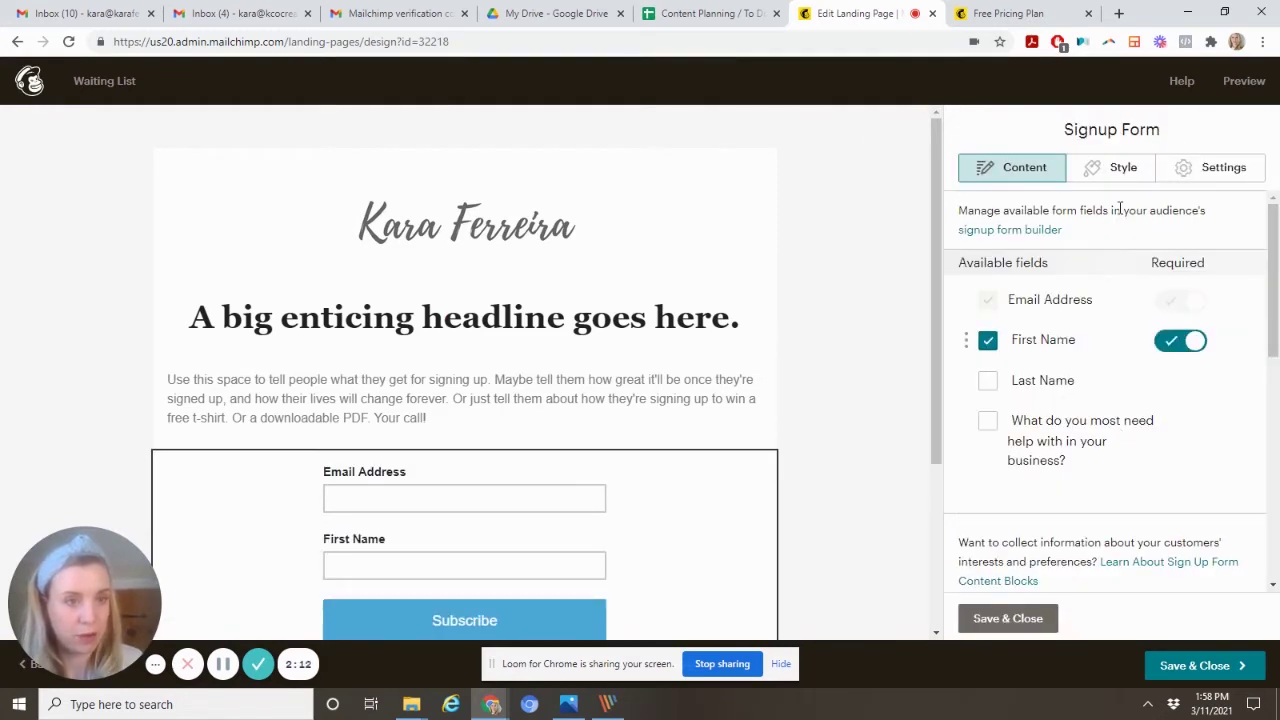
Step: Review the signup form's style settings, then save the design and close the editor
left_click(1113, 172)
scroll(1095, 304, "down", 3)
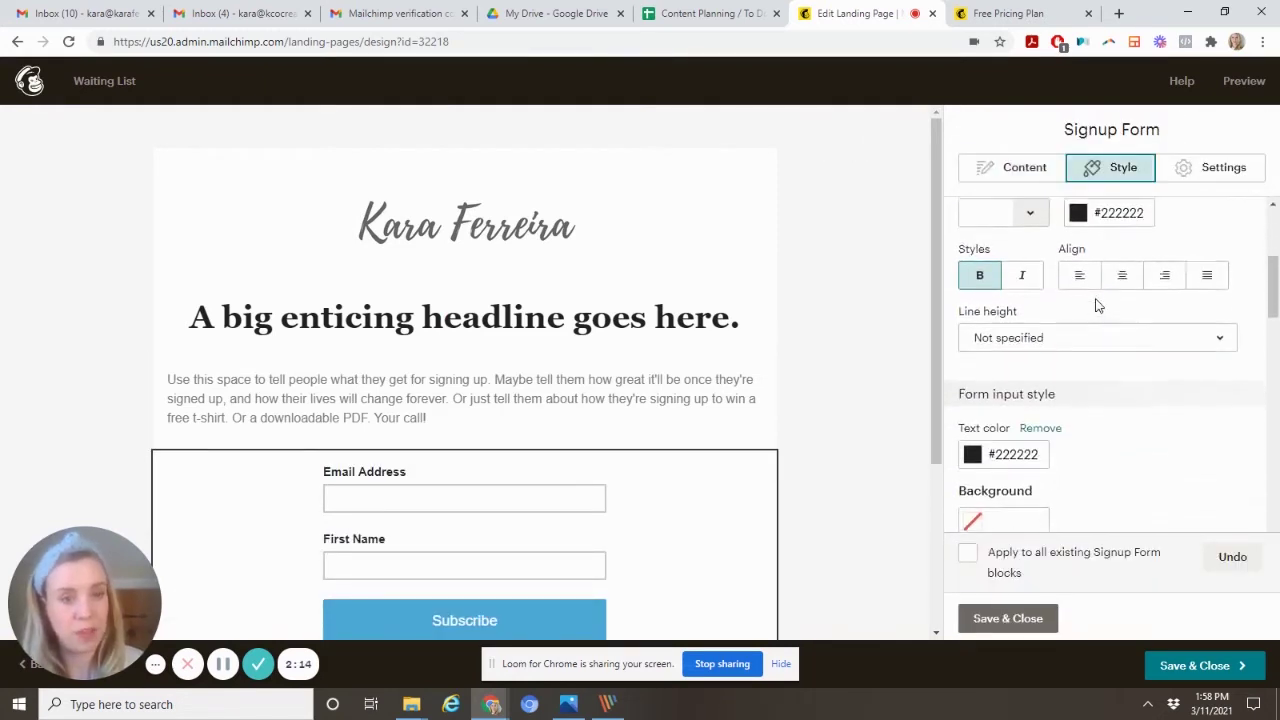
scroll(1097, 303, "down", 2)
scroll(789, 414, "down", 3)
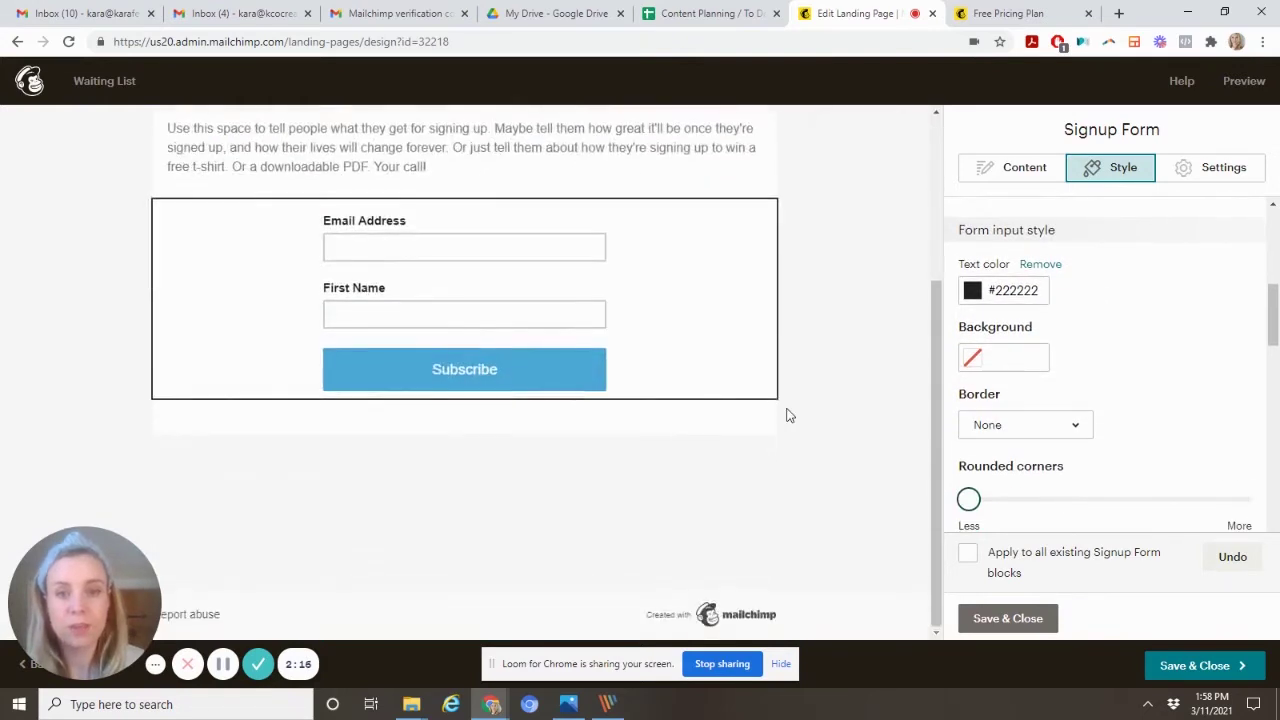
left_click(1175, 678)
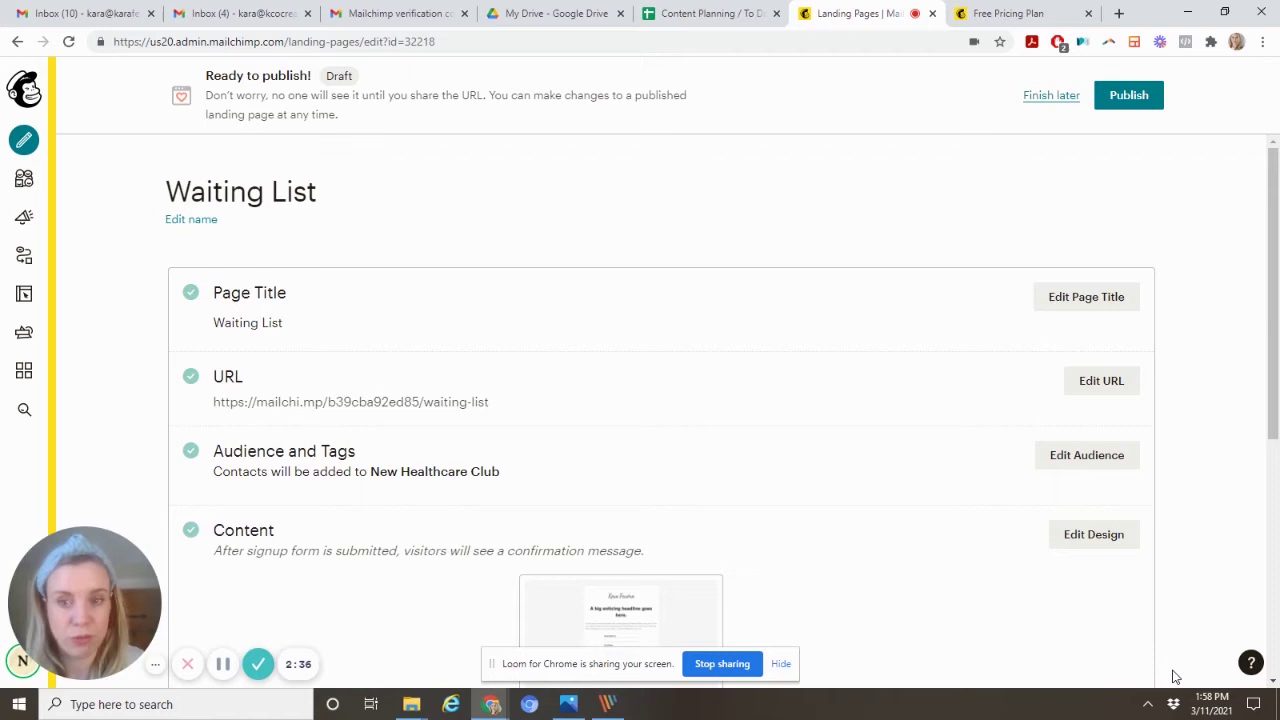
Step: Create a 'Waiting List' tag for new signups and save the audience settings
left_click(1130, 468)
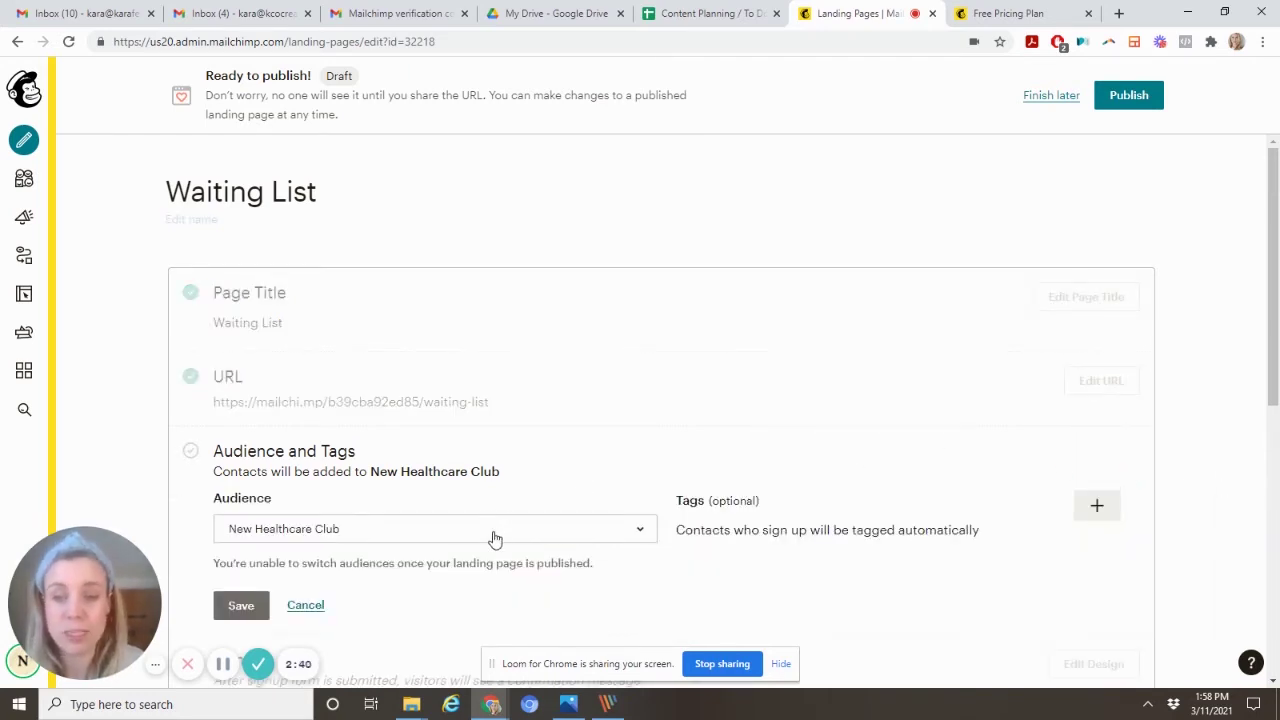
left_click(1100, 514)
type("Waiting List")
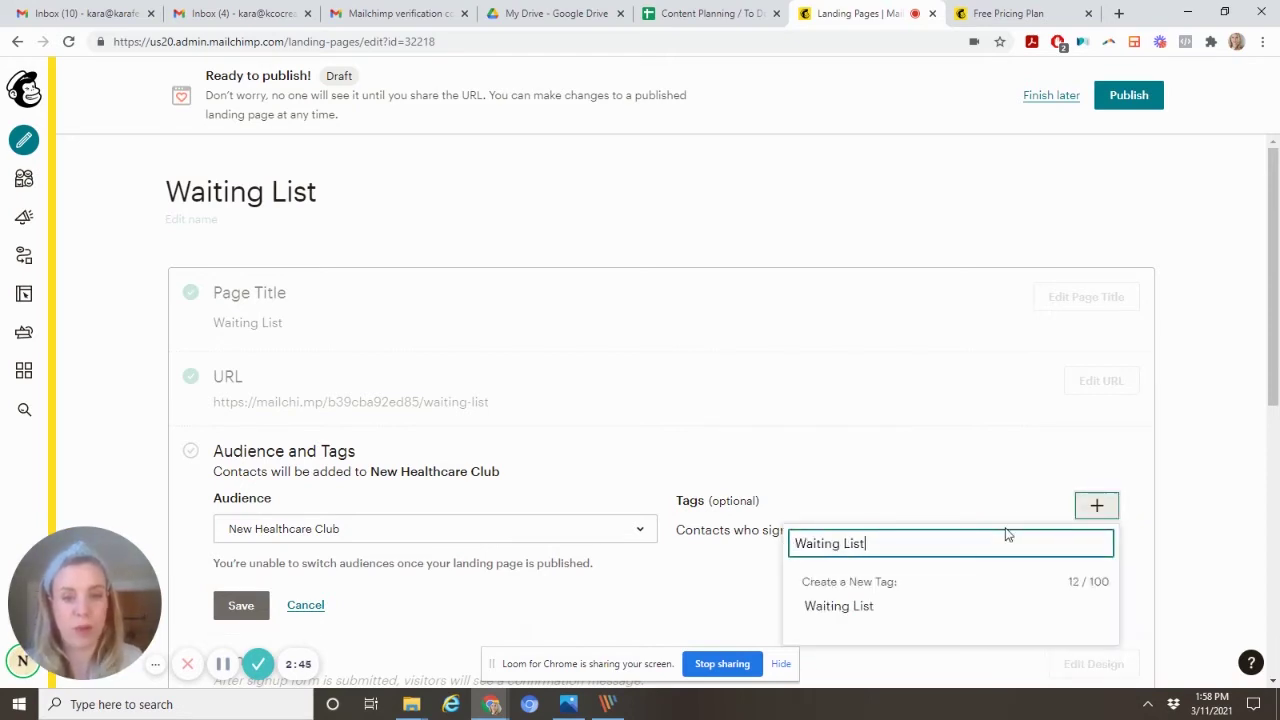
key("Return")
scroll(1006, 531, "down", 2)
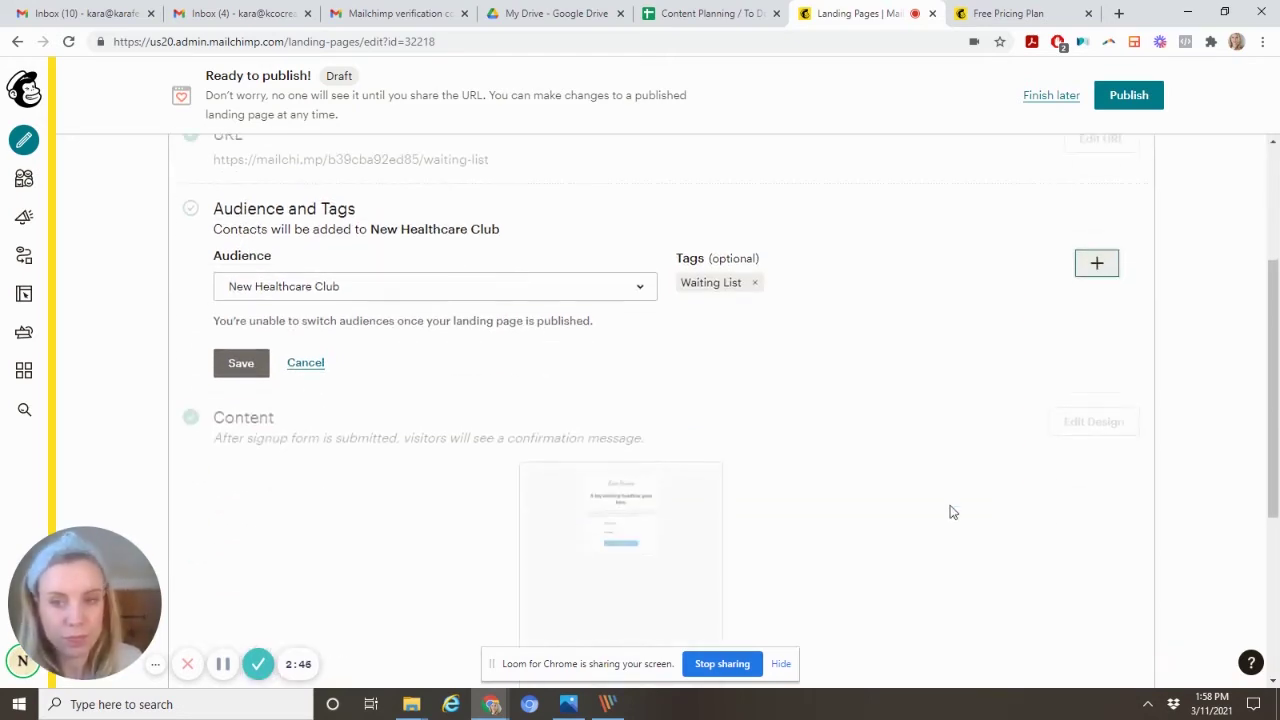
left_click(259, 363)
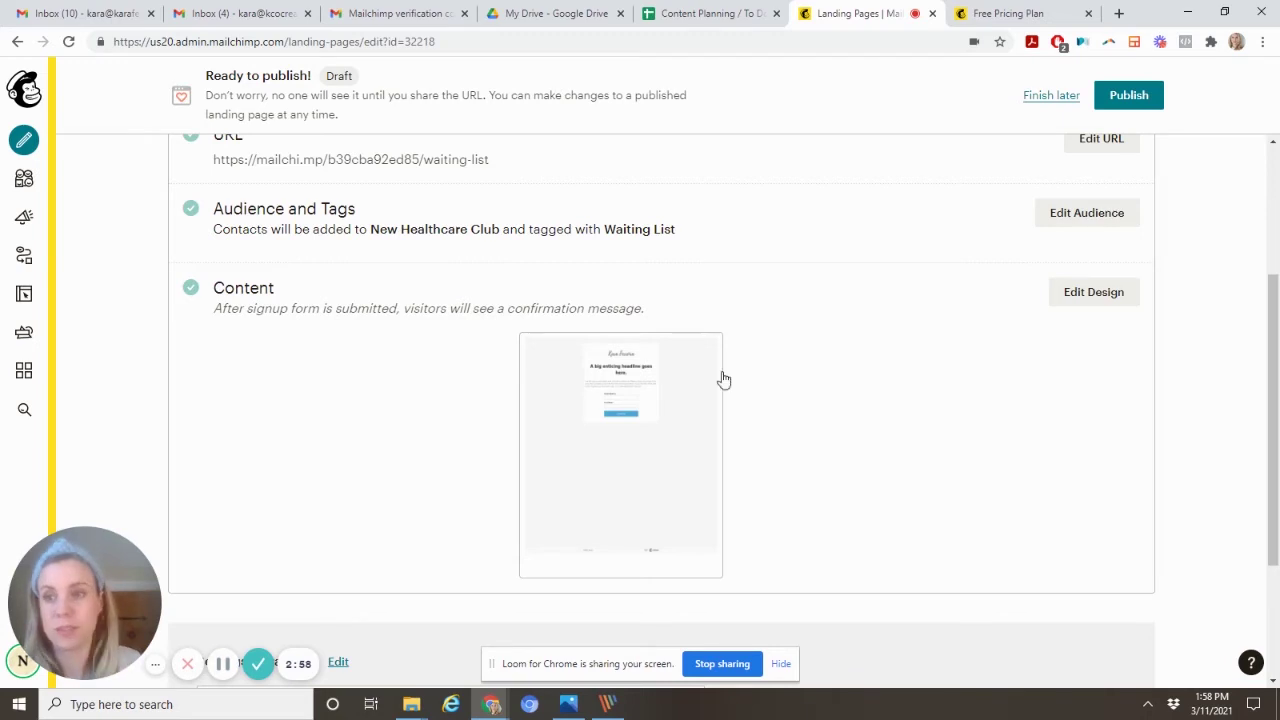
Step: Open the New Healthcare Club Tags list and show the Waiting List tag's actions
left_click(24, 179)
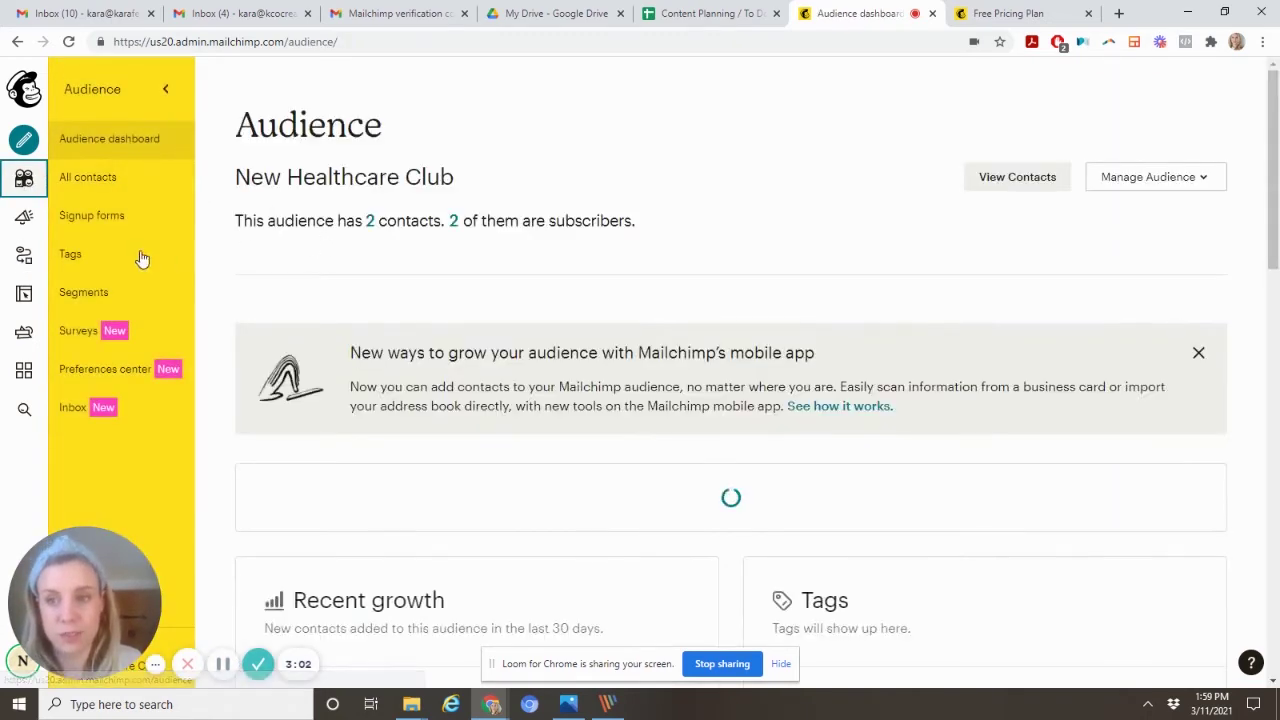
left_click(128, 256)
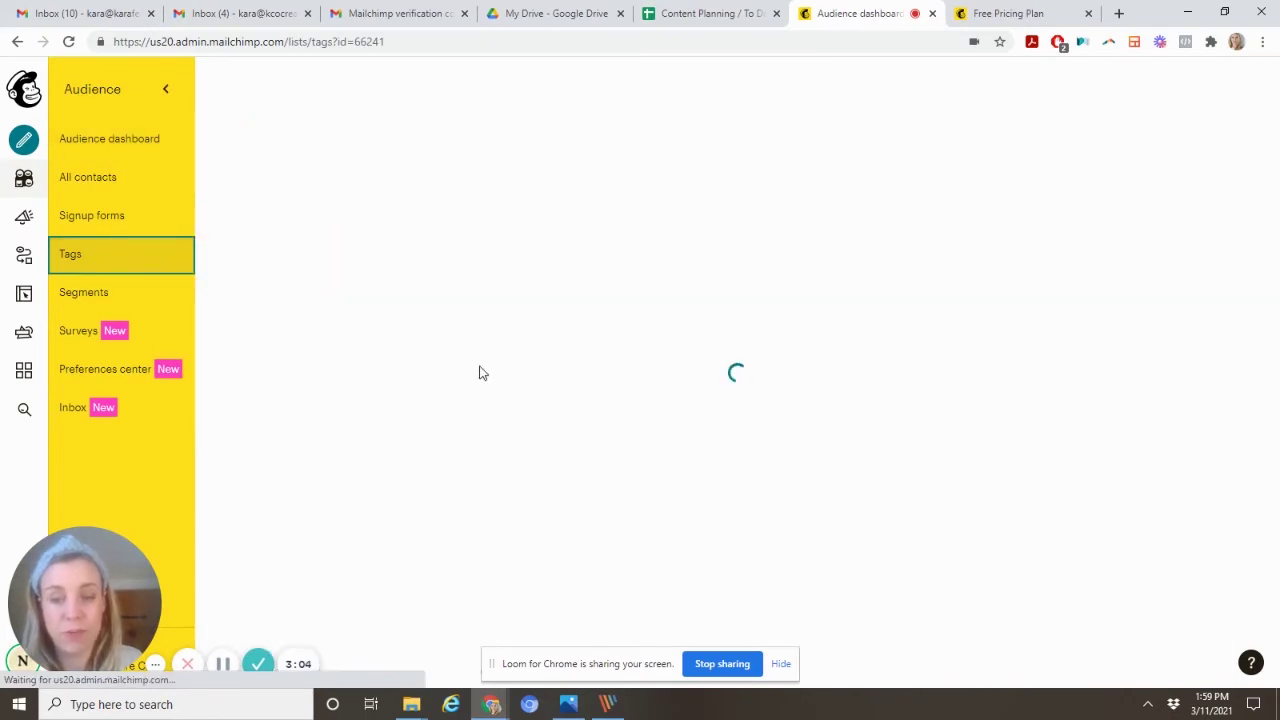
scroll(479, 373, "down", 1)
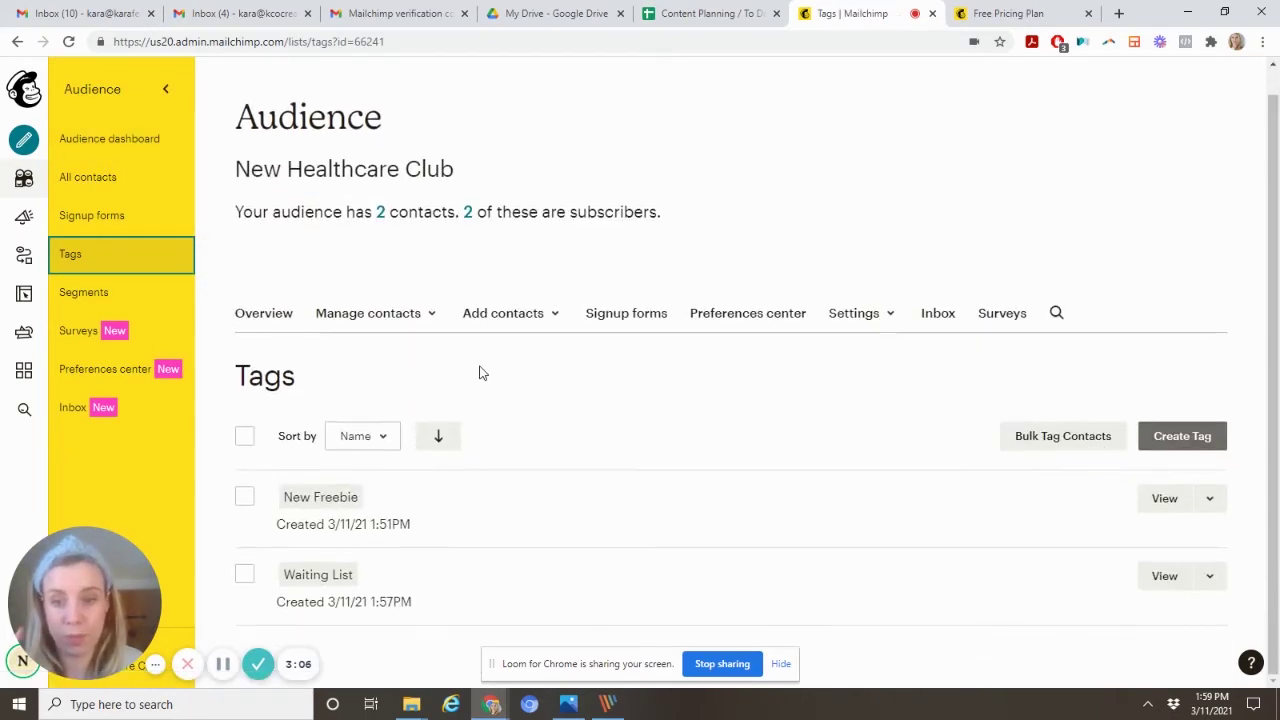
left_click(1208, 576)
mouse_move(1134, 443)
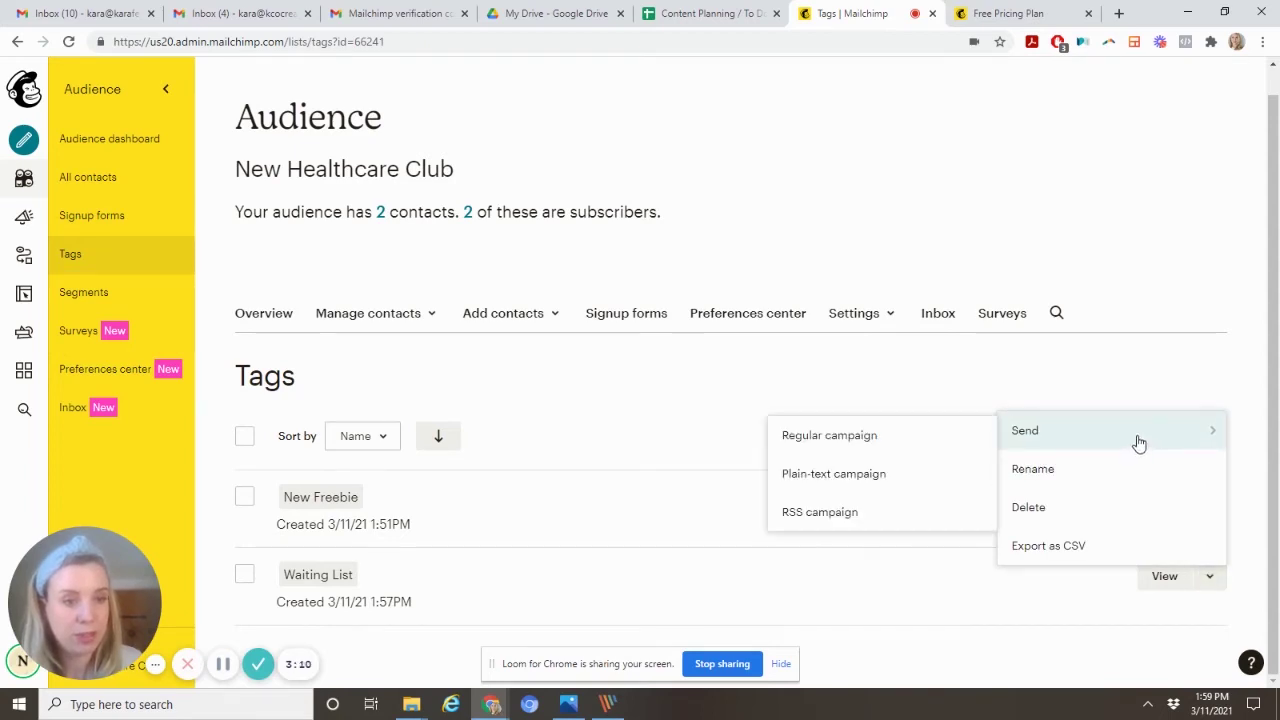
Step: Choose the classic 'Email subscribers when they're tagged' automation in Customer Journeys
left_click(37, 260)
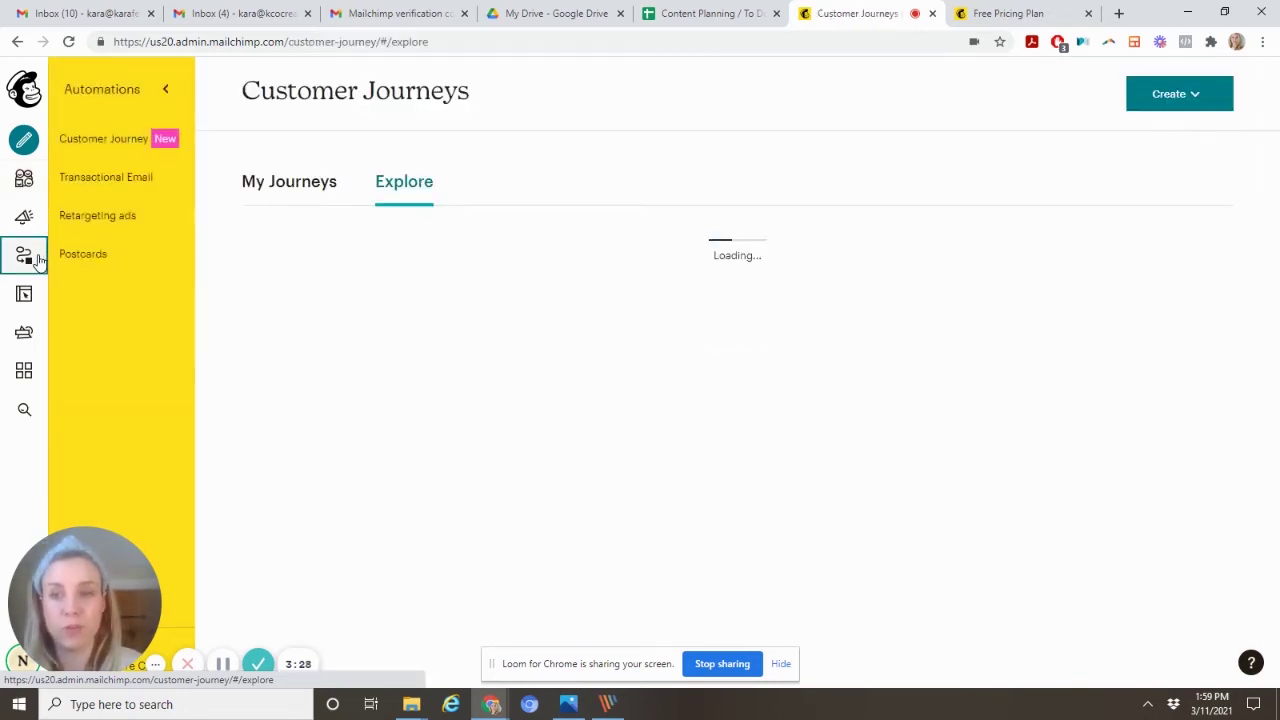
scroll(330, 302, "down", 3)
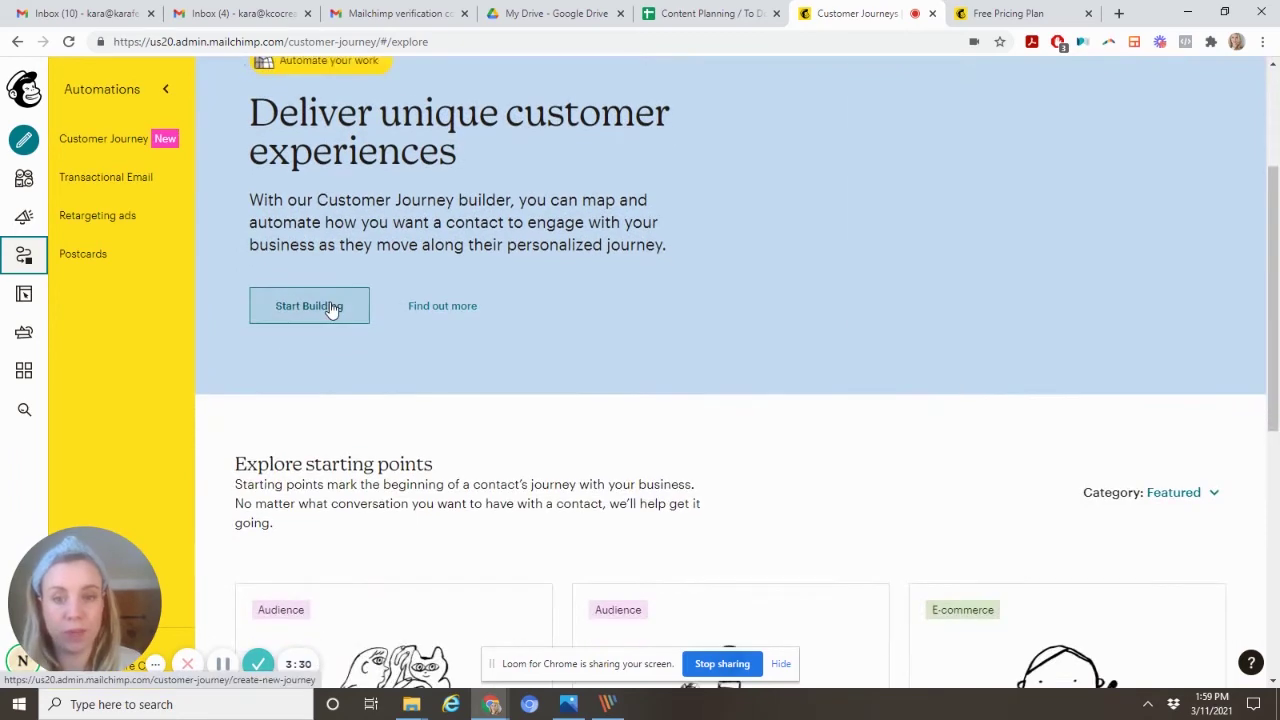
scroll(333, 308, "down", 1)
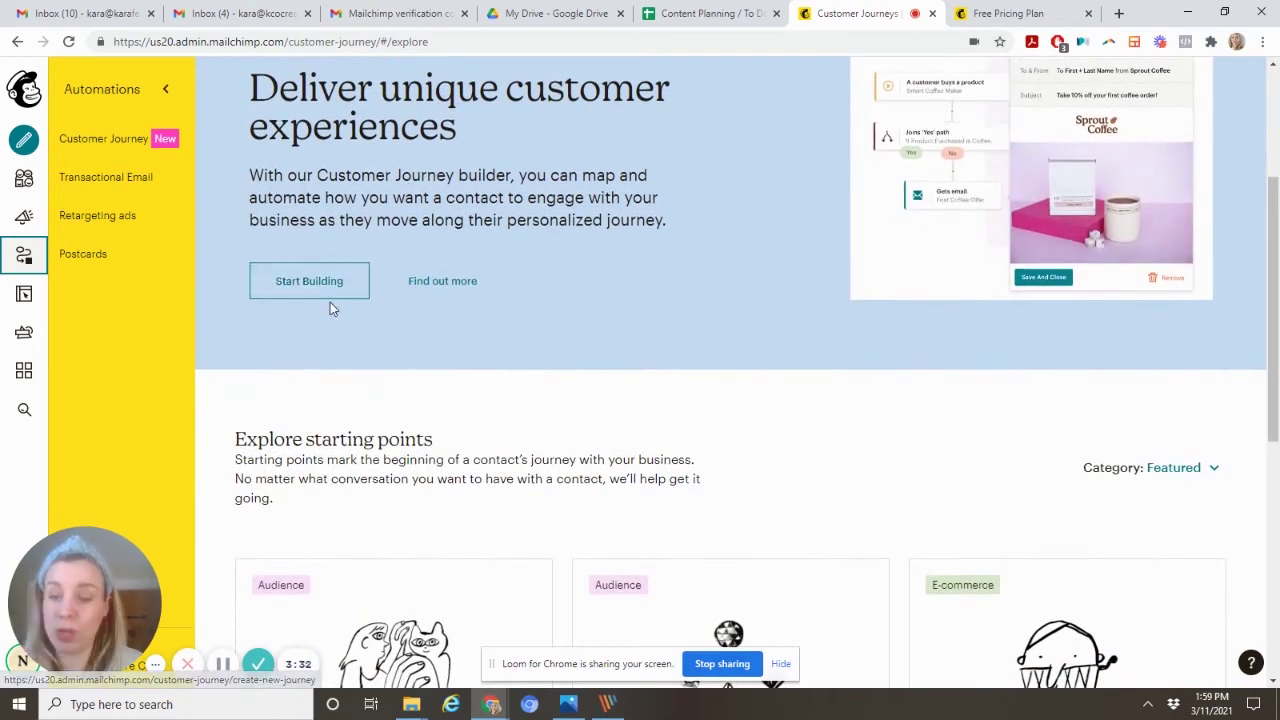
scroll(333, 308, "up", 3)
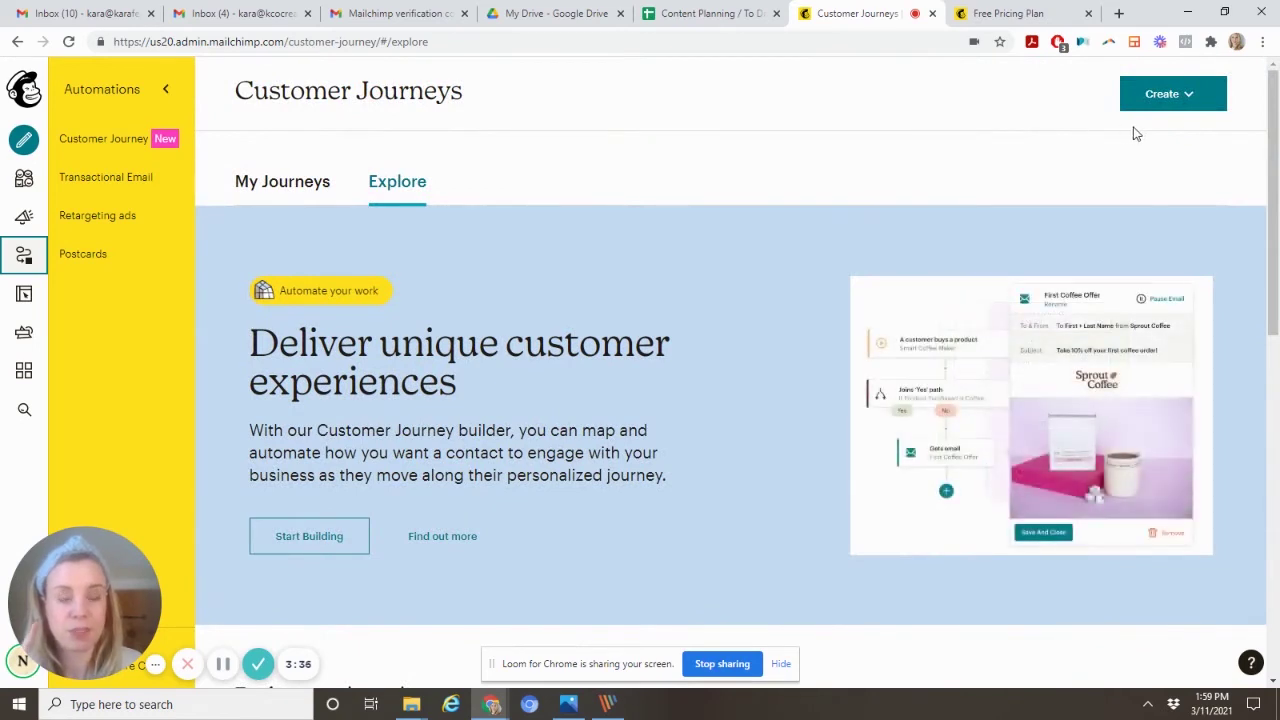
left_click(1181, 108)
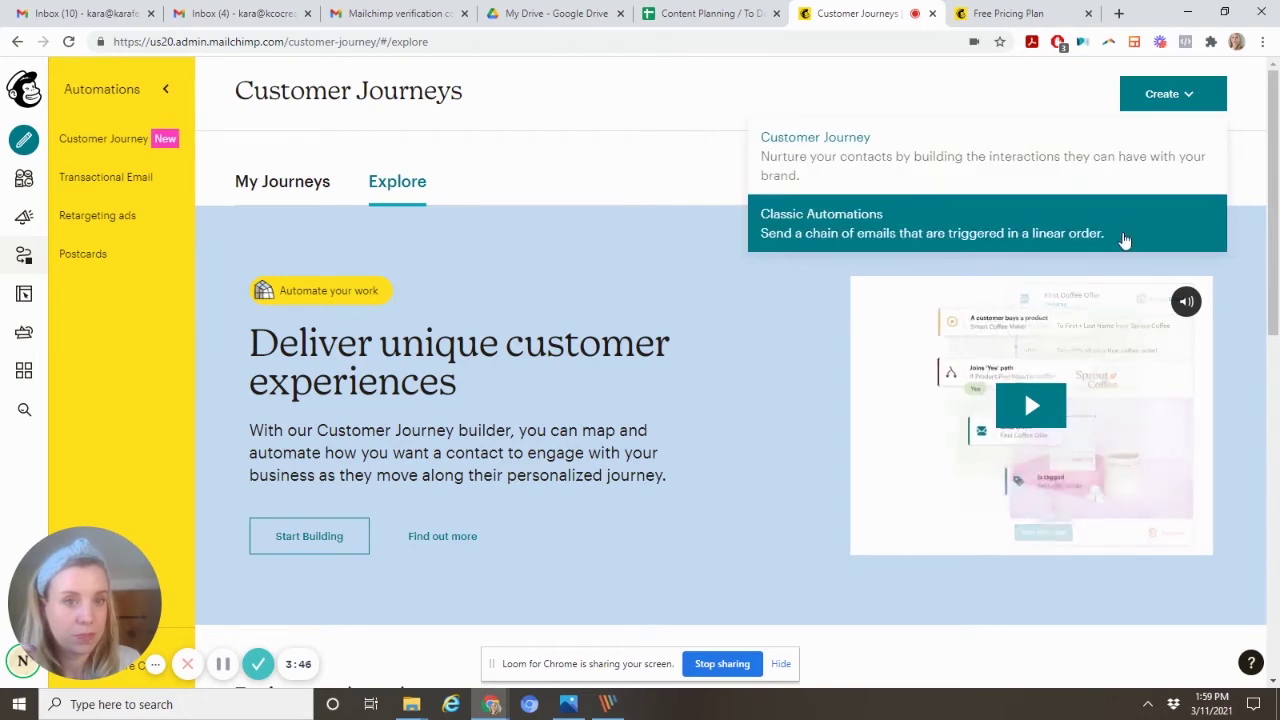
left_click(1124, 240)
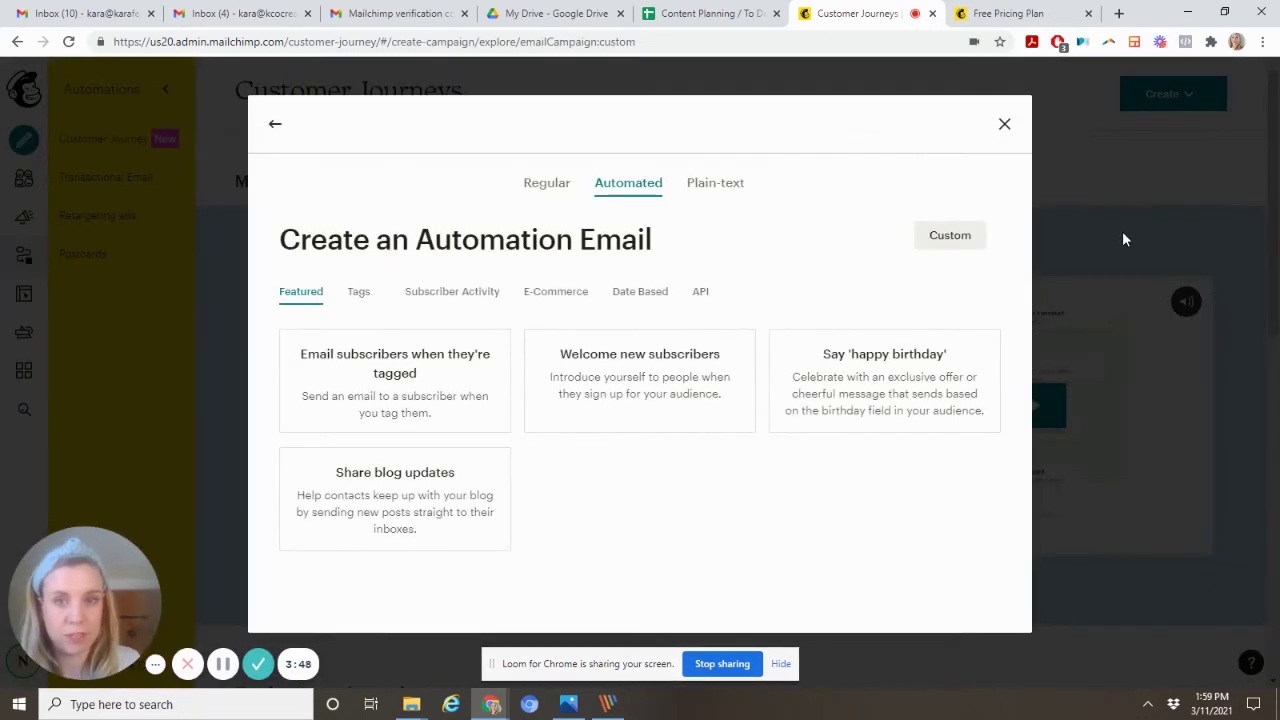
left_click(424, 400)
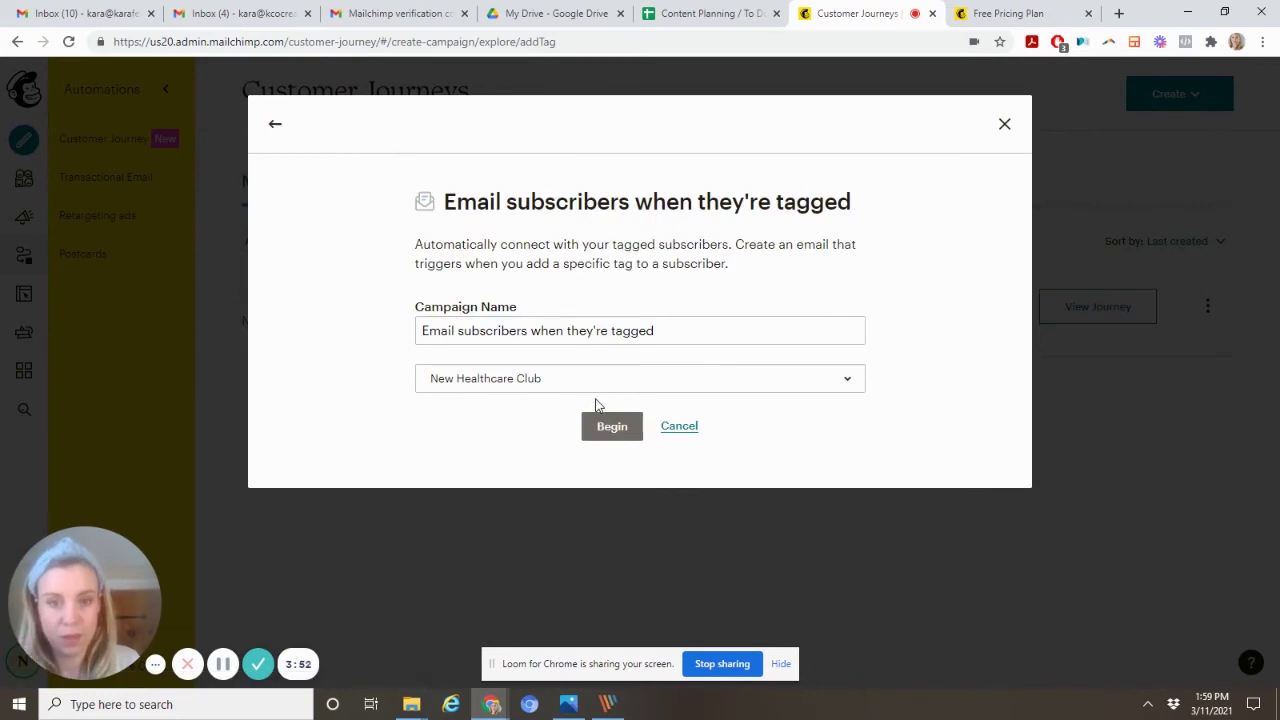
Step: Select New Healthcare Club as the automation's audience and begin building it
left_click(625, 376)
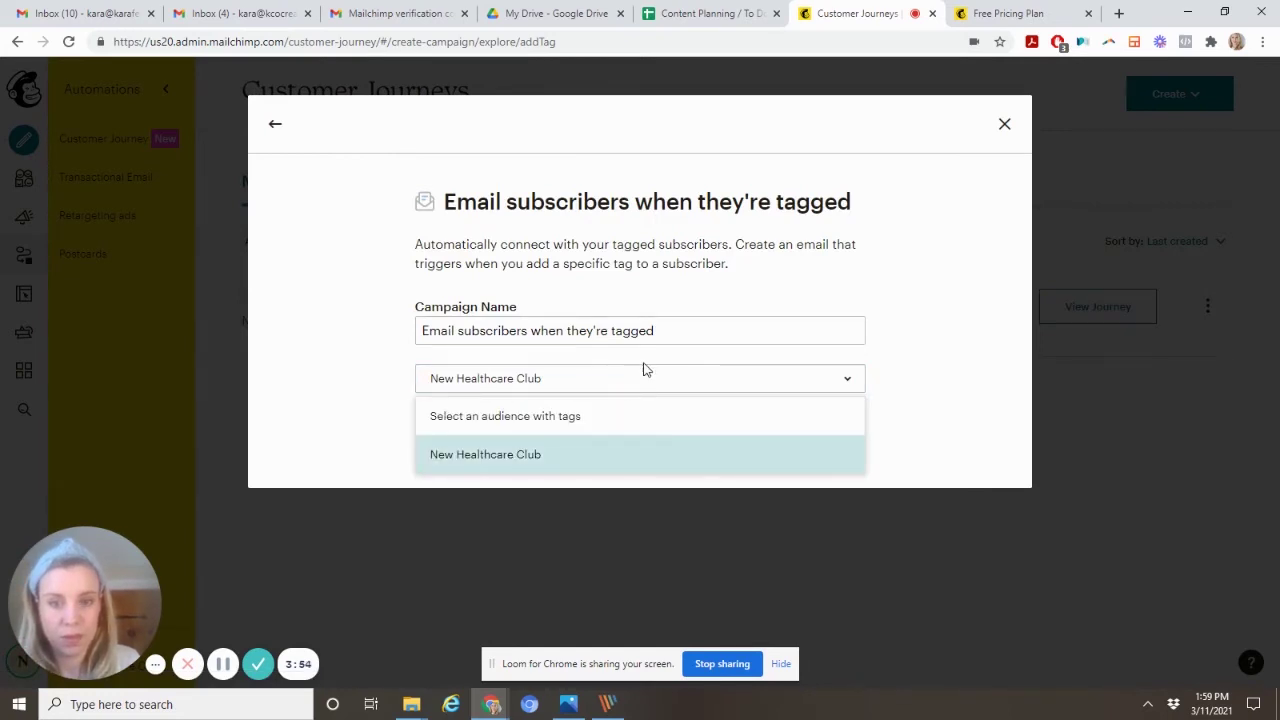
left_click(780, 414)
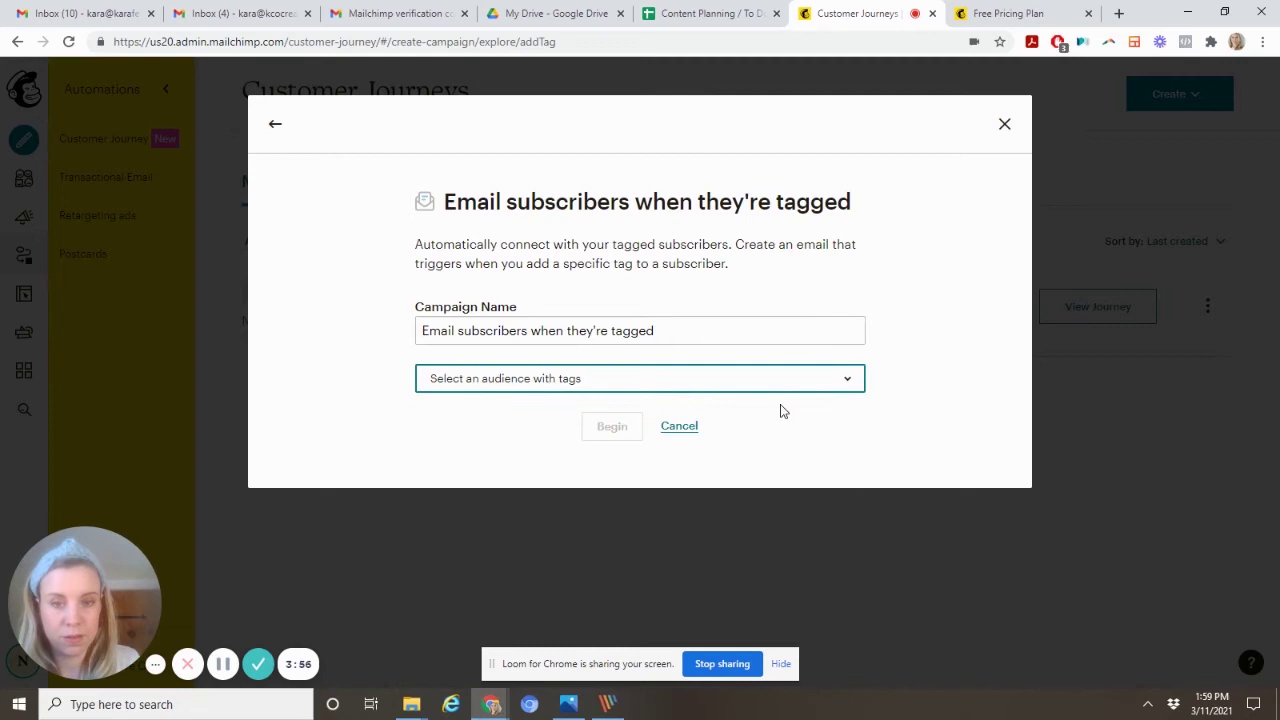
left_click(779, 383)
left_click(736, 452)
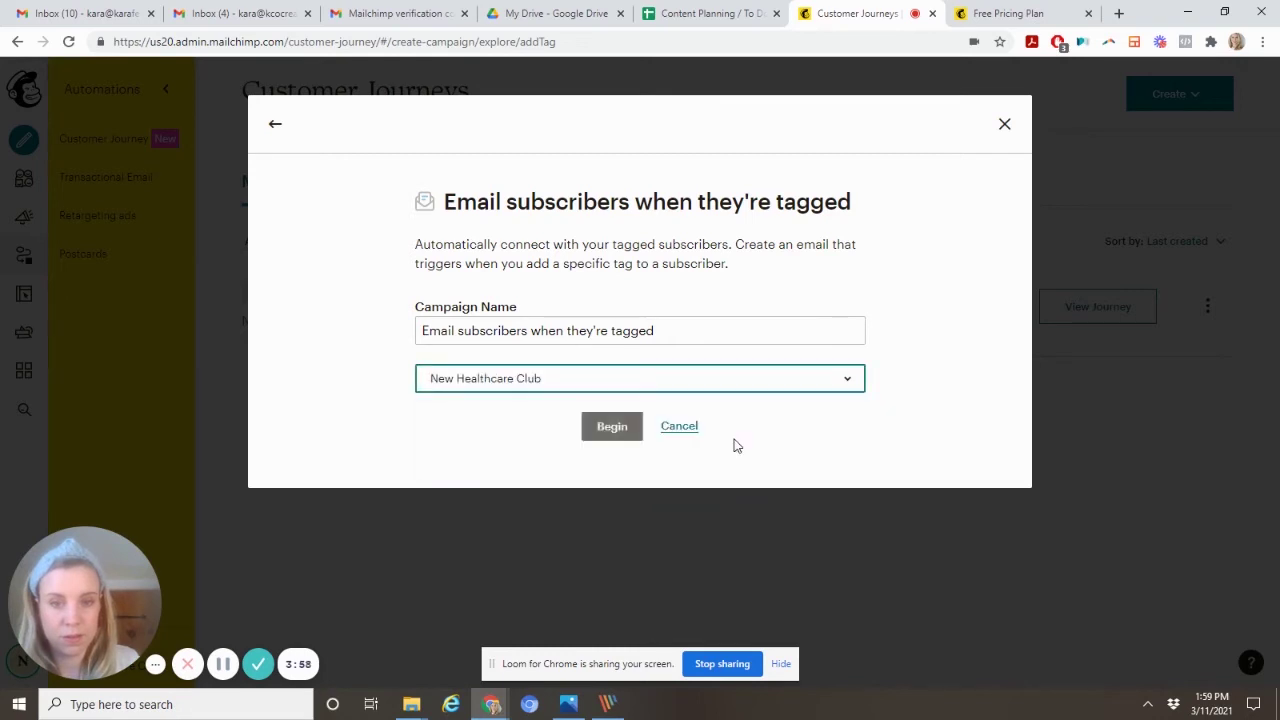
left_click(612, 426)
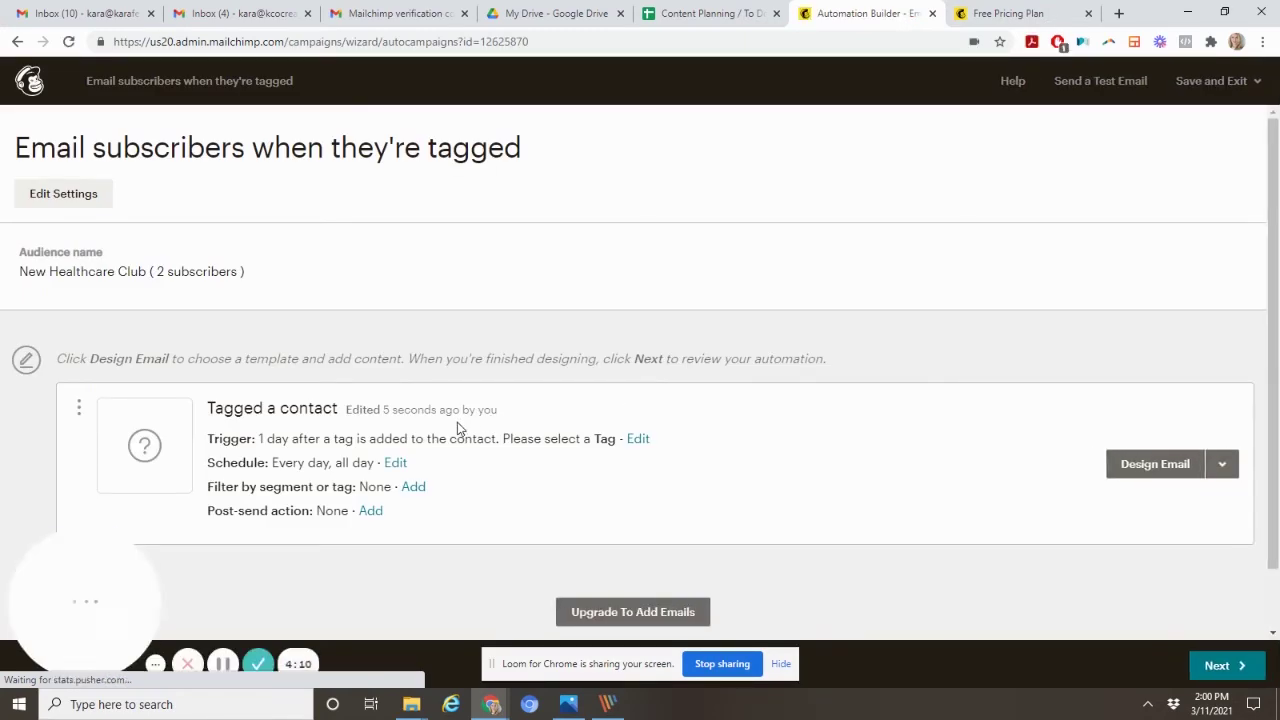
Step: Set the automation trigger to the Waiting List tag
left_click(637, 440)
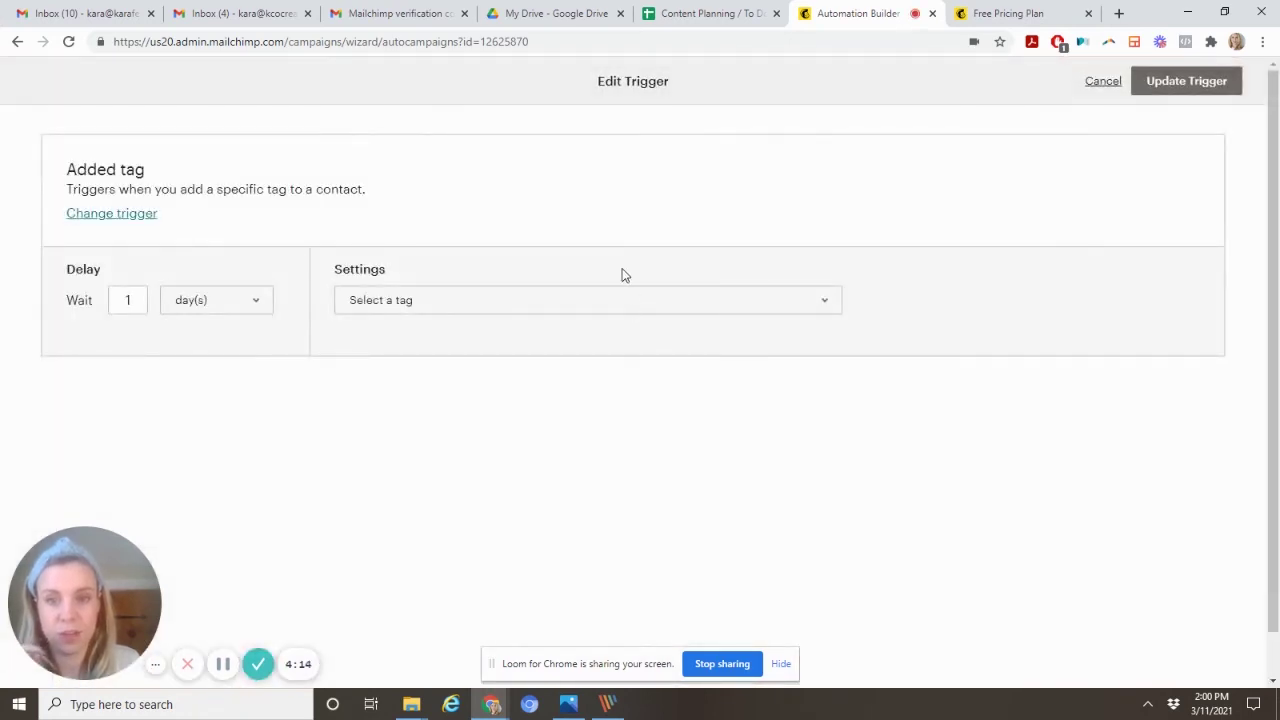
left_click(622, 300)
left_click(603, 372)
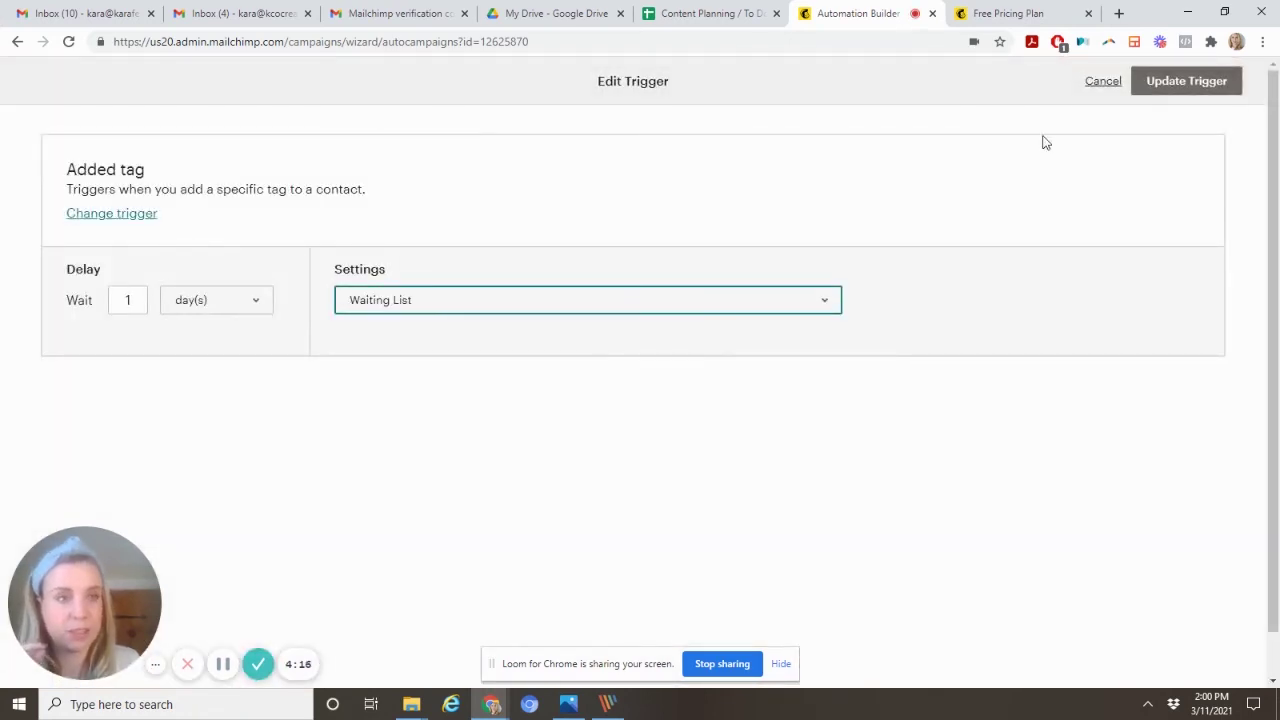
left_click(1163, 98)
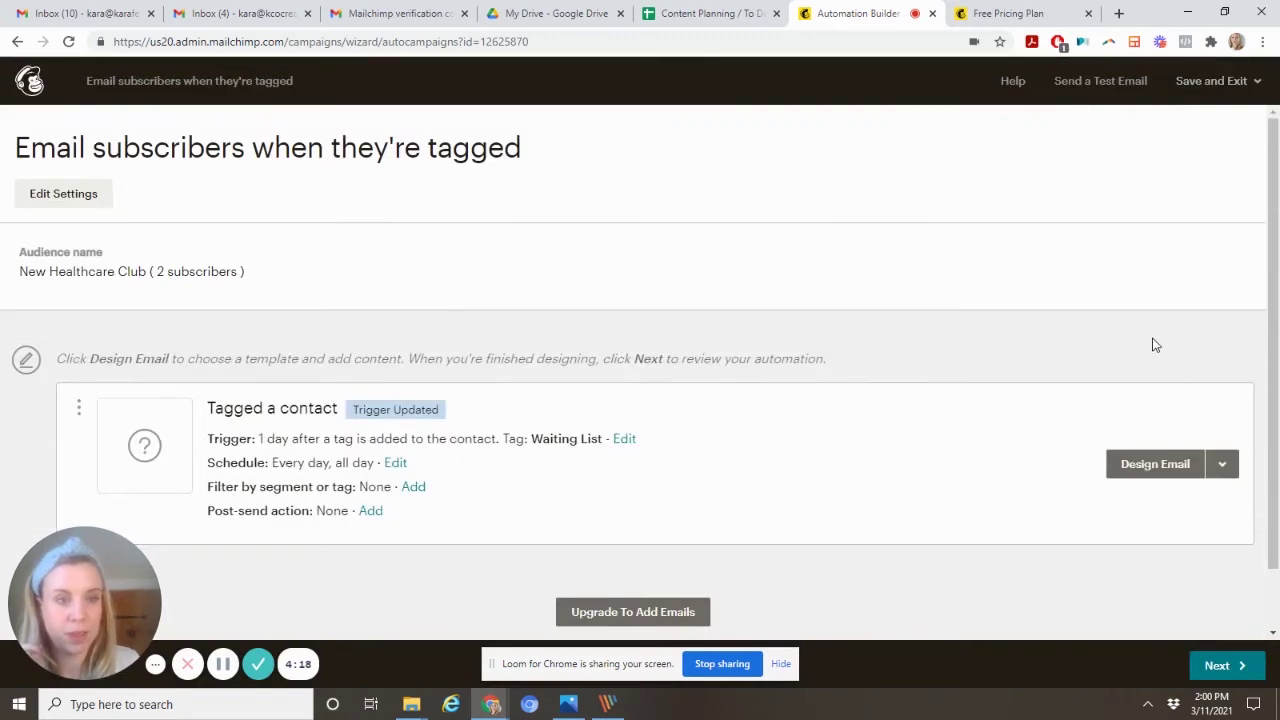
Step: Give the automation email the subject 'Test' and continue to template selection
left_click(1154, 466)
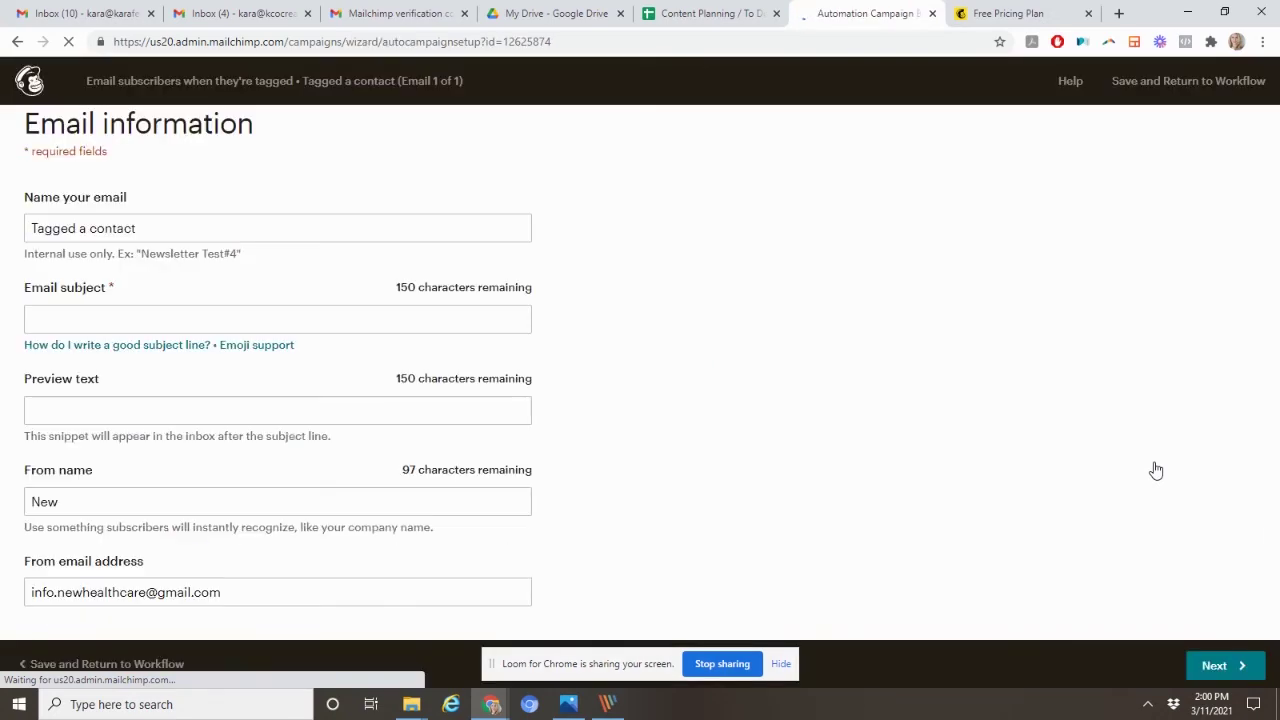
left_click(464, 318)
type("Test")
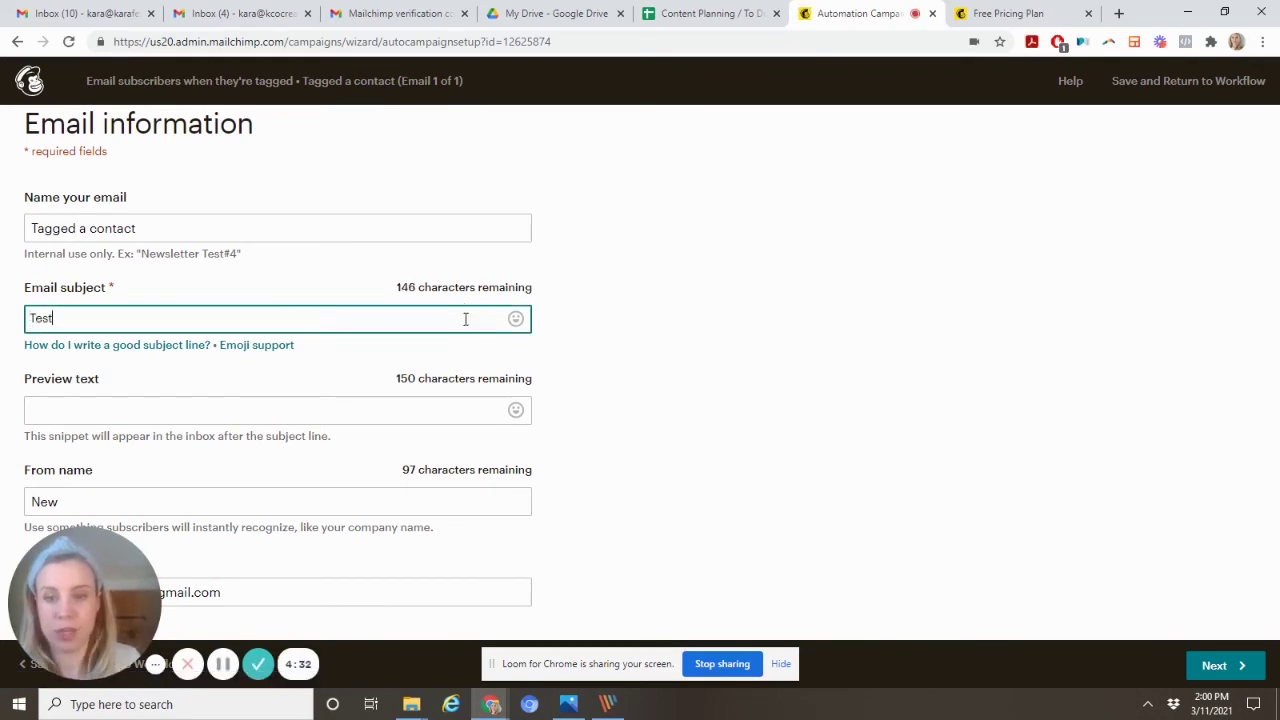
left_click(1215, 666)
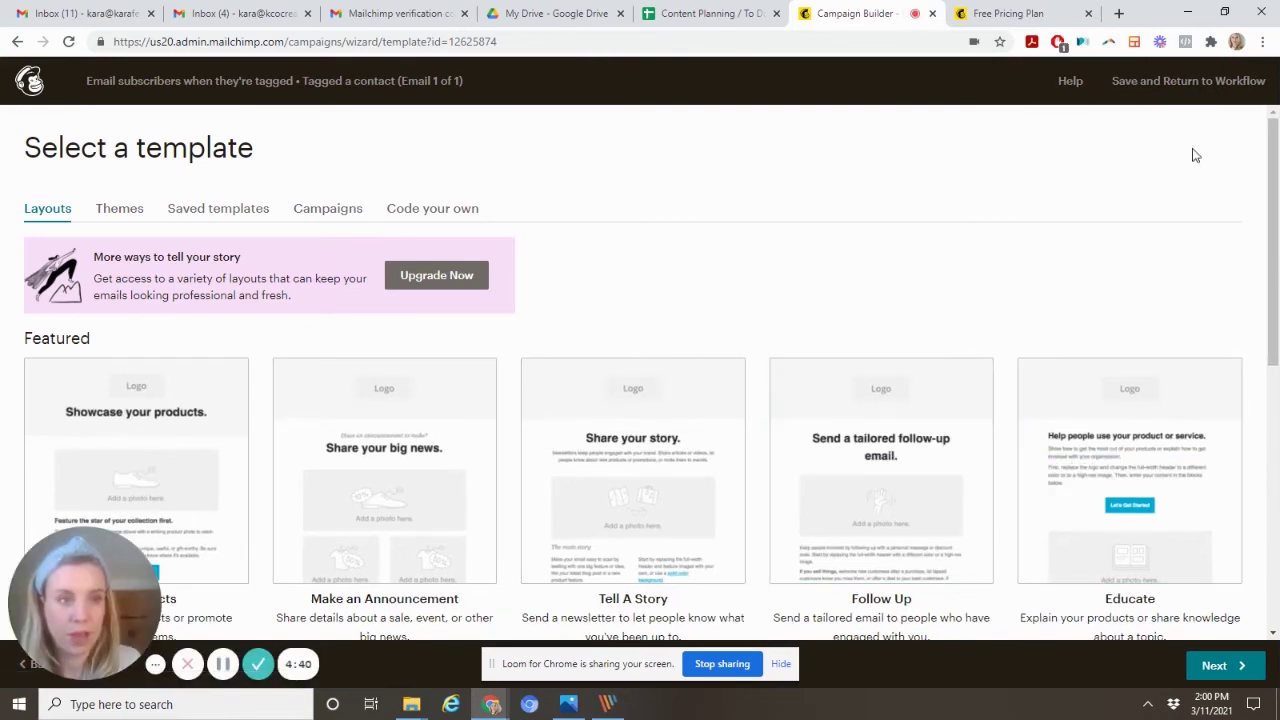
Step: Save the email, return to the workflow, and proceed to the pre-send review
left_click(1188, 84)
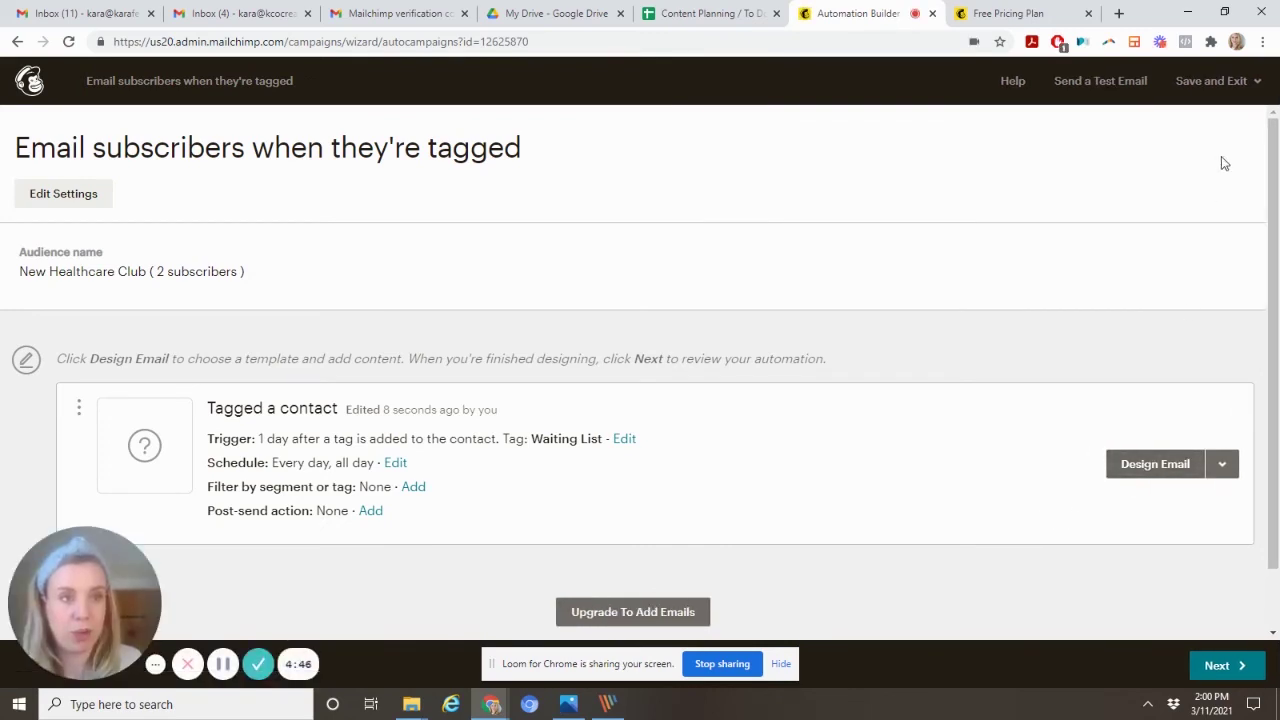
left_click(1259, 82)
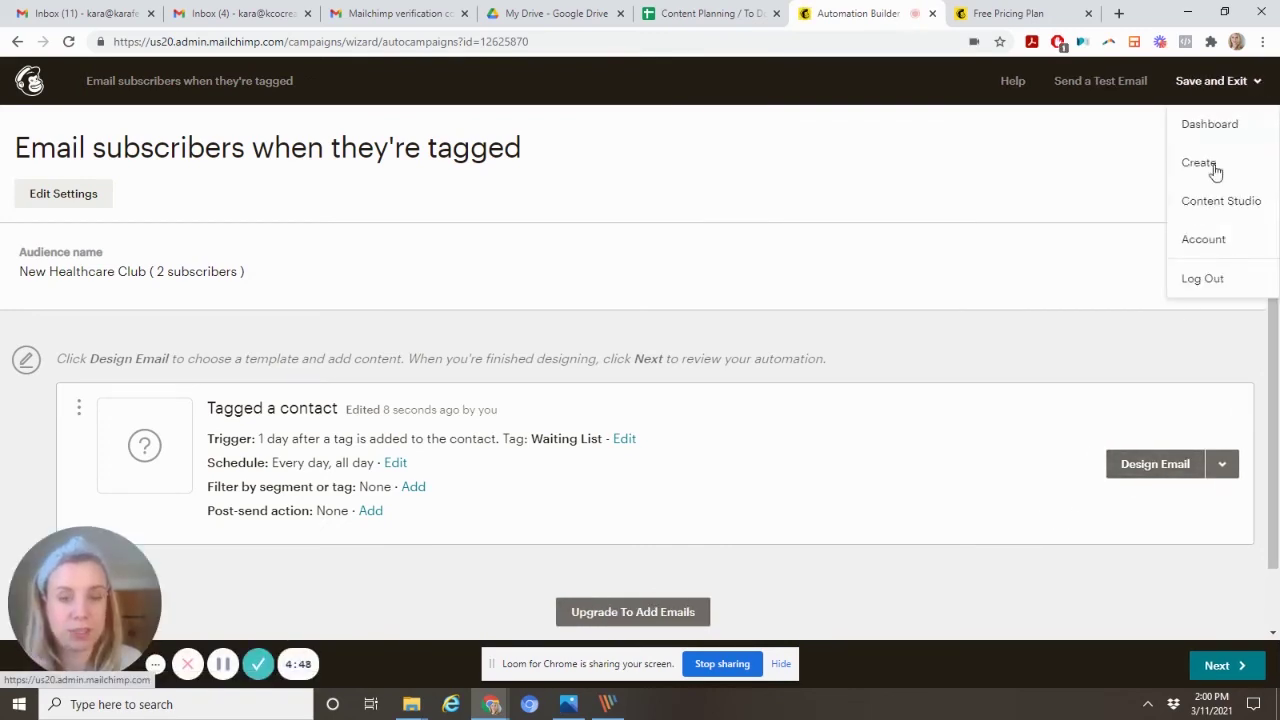
left_click(1218, 668)
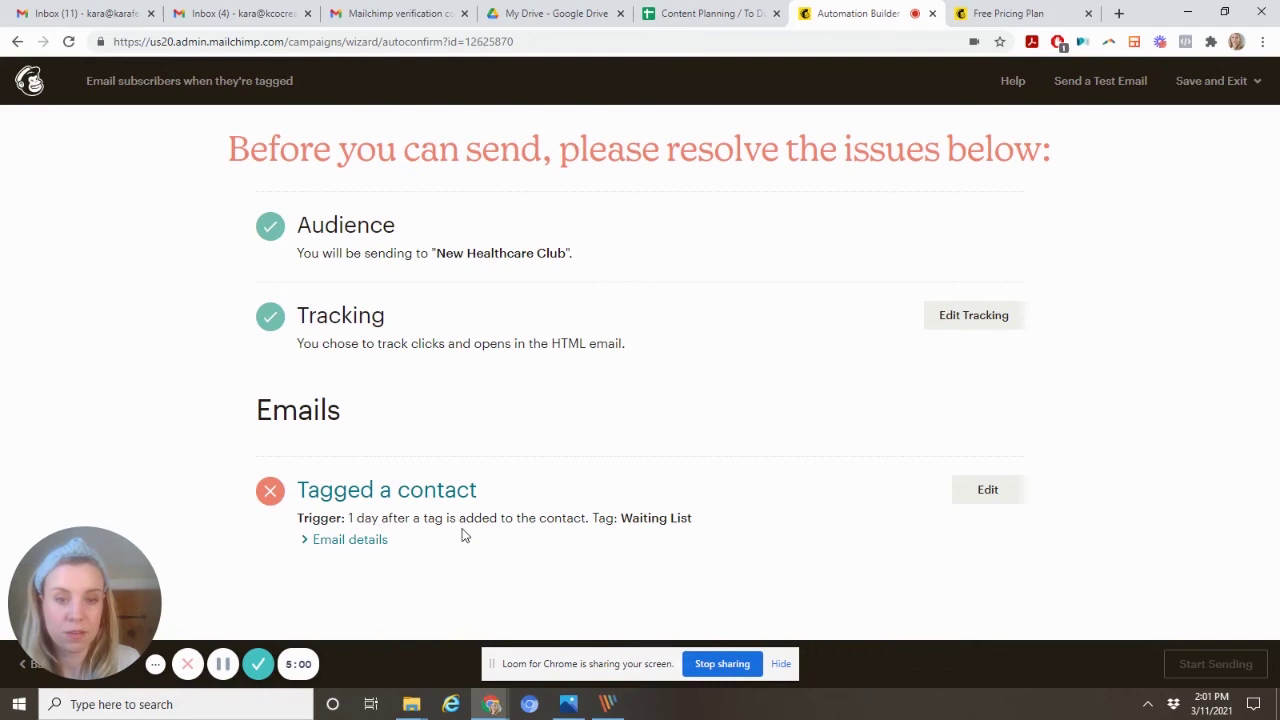
Step: Expand the tagged-contact email details and review the missing email content issue
left_click(350, 539)
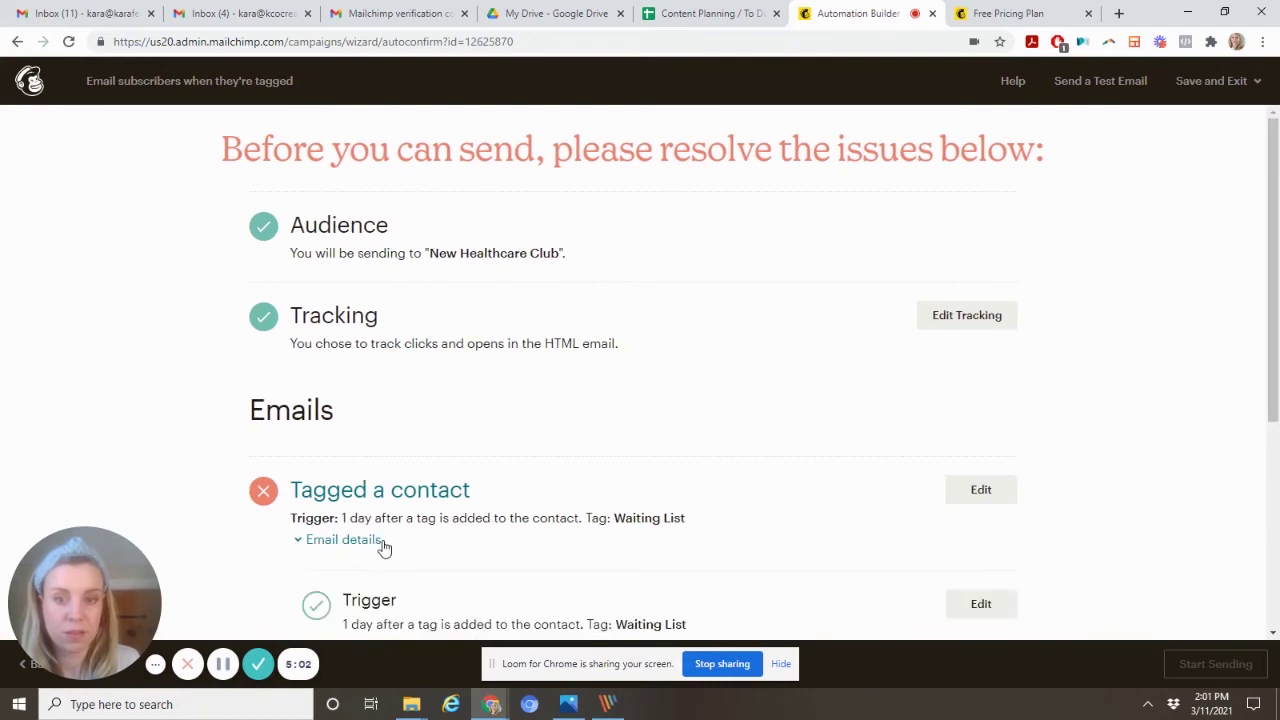
scroll(384, 547, "down", 2)
scroll(384, 547, "down", 2)
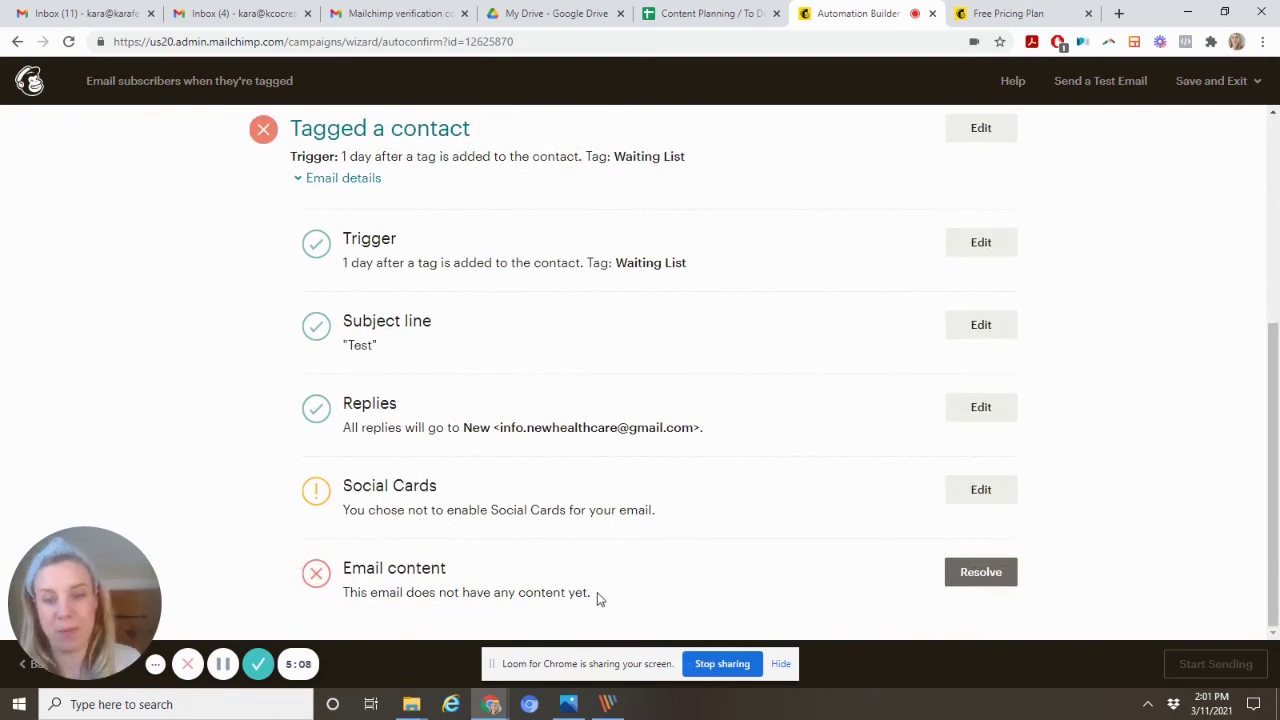
left_click_drag(597, 592, 352, 567)
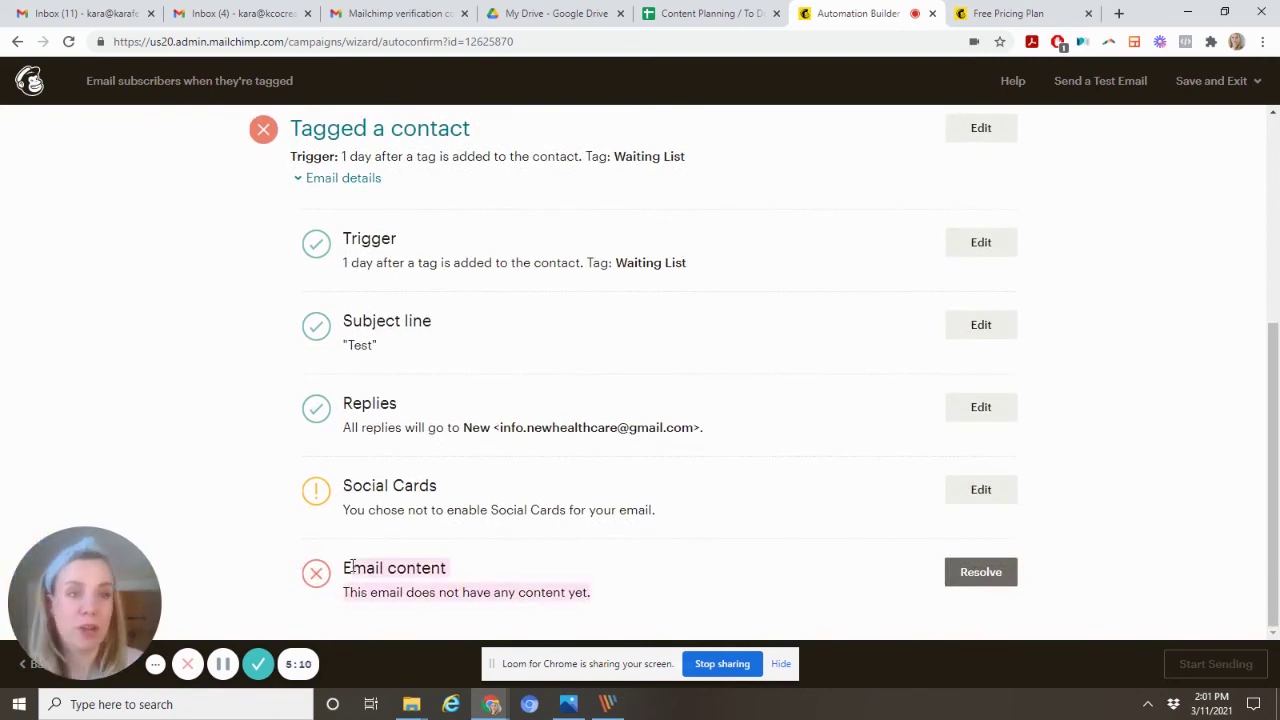
Step: Exit to the Dashboard without starting the automation
left_click(1214, 81)
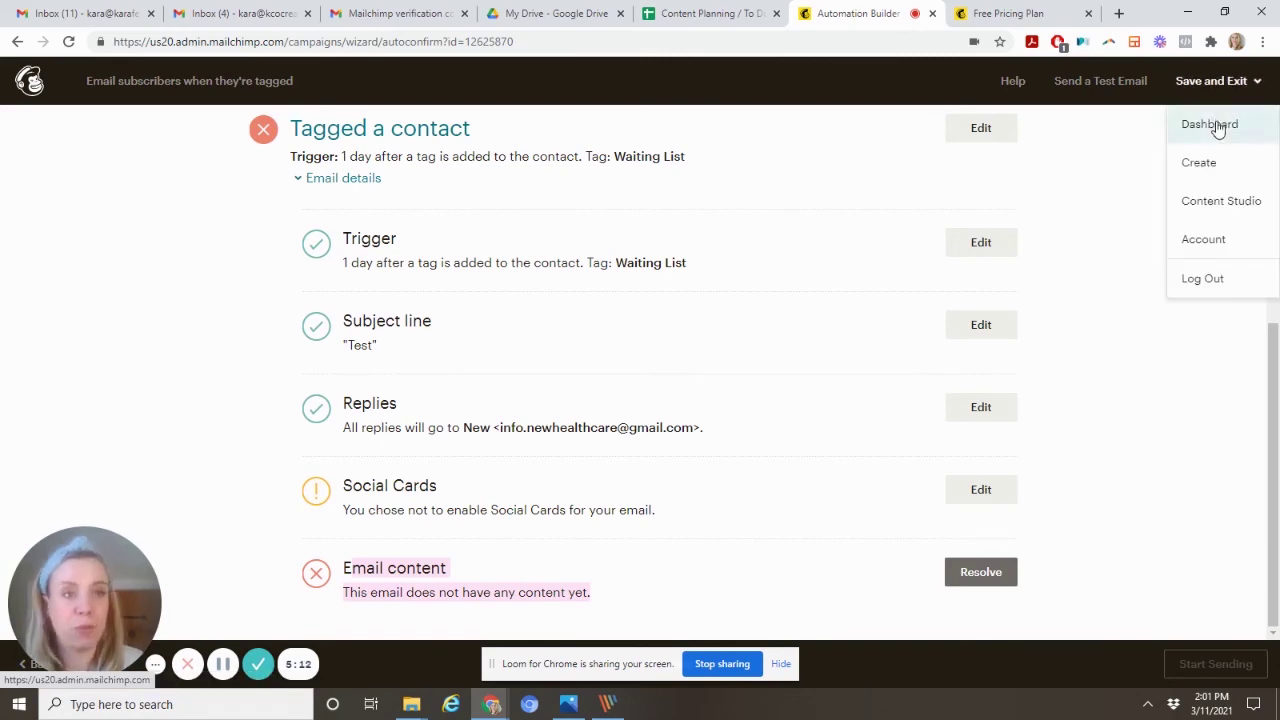
left_click(1220, 126)
left_click(484, 449)
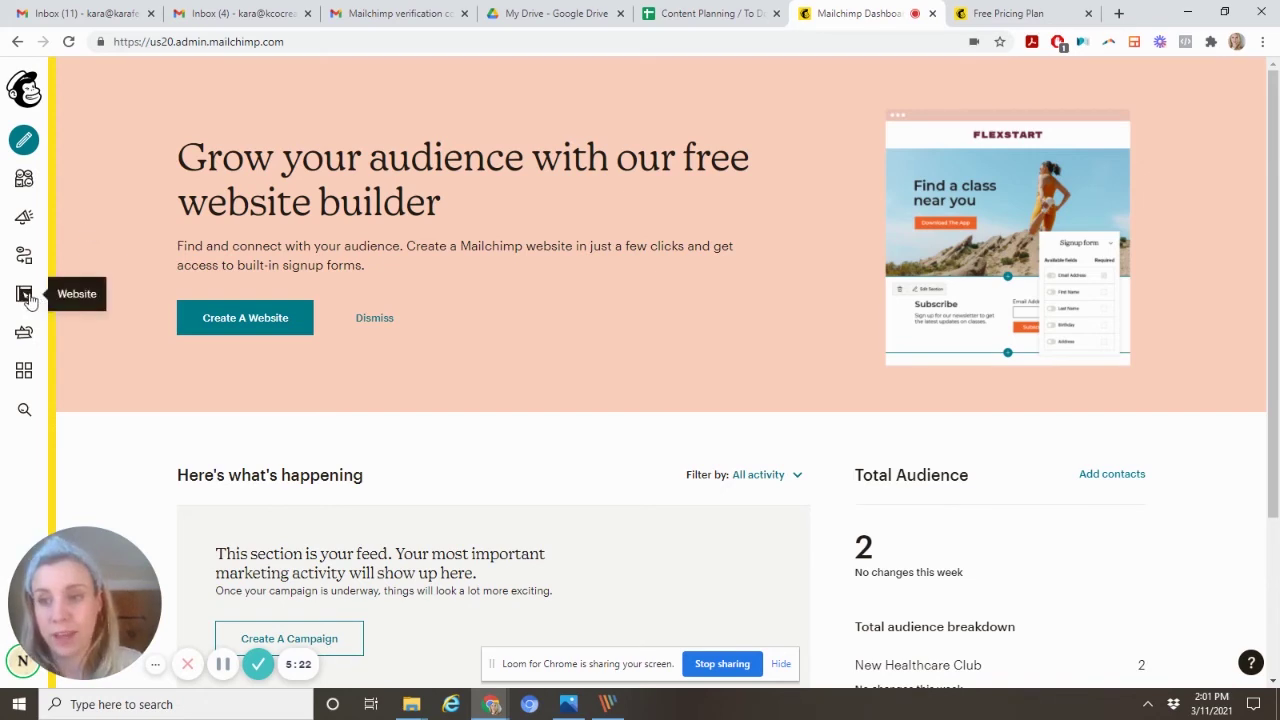
Step: Filter Campaigns to landing pages and open the Waiting List page for editing
left_click(24, 216)
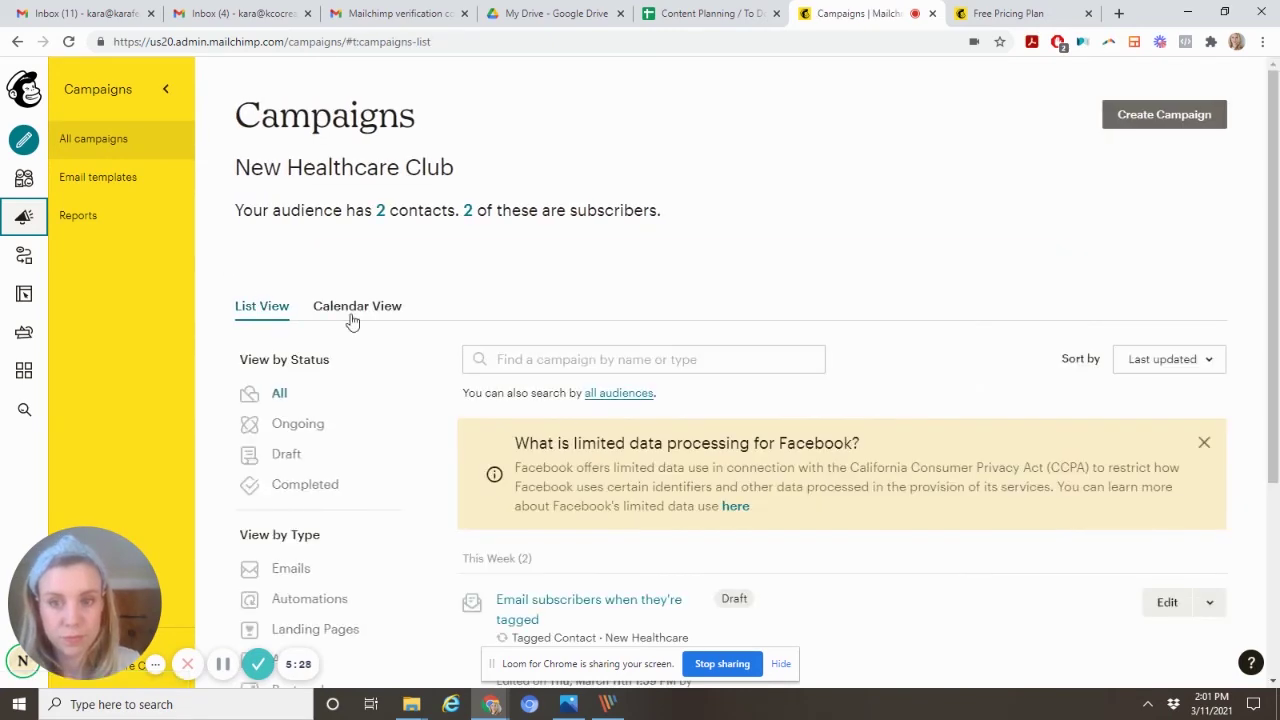
scroll(352, 321, "down", 2)
scroll(352, 321, "down", 2)
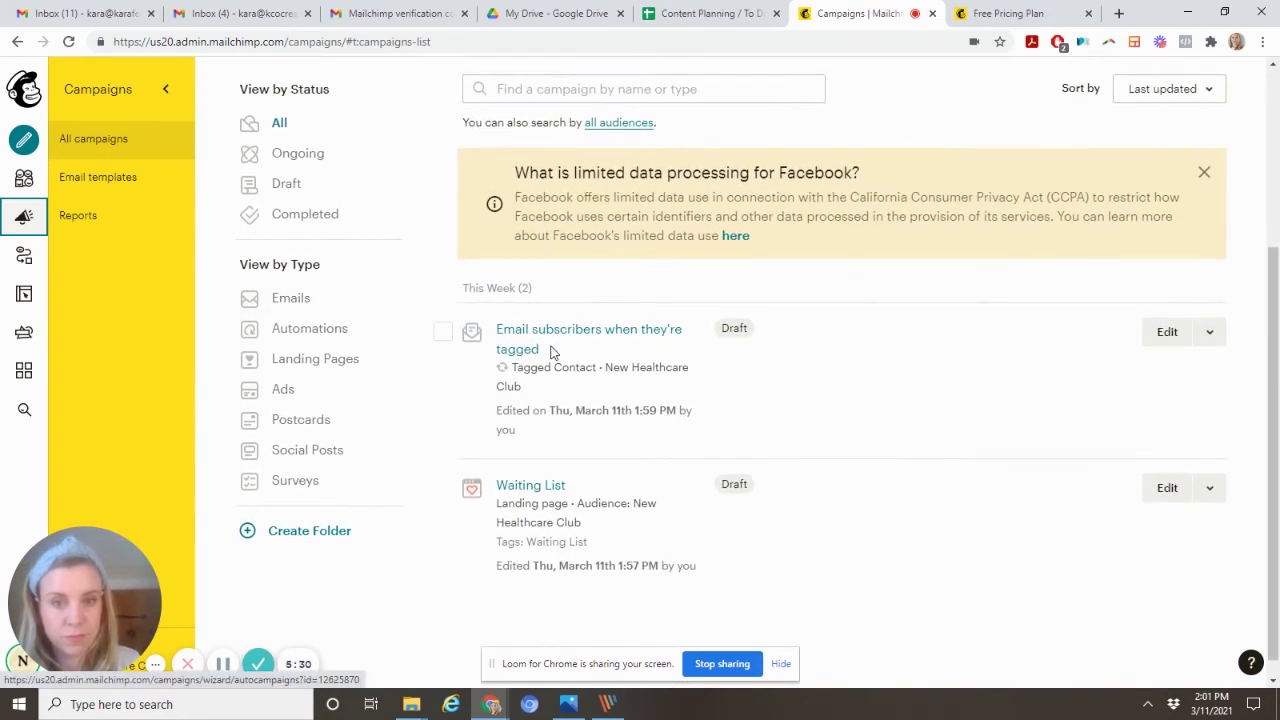
scroll(1059, 373, "up", 1)
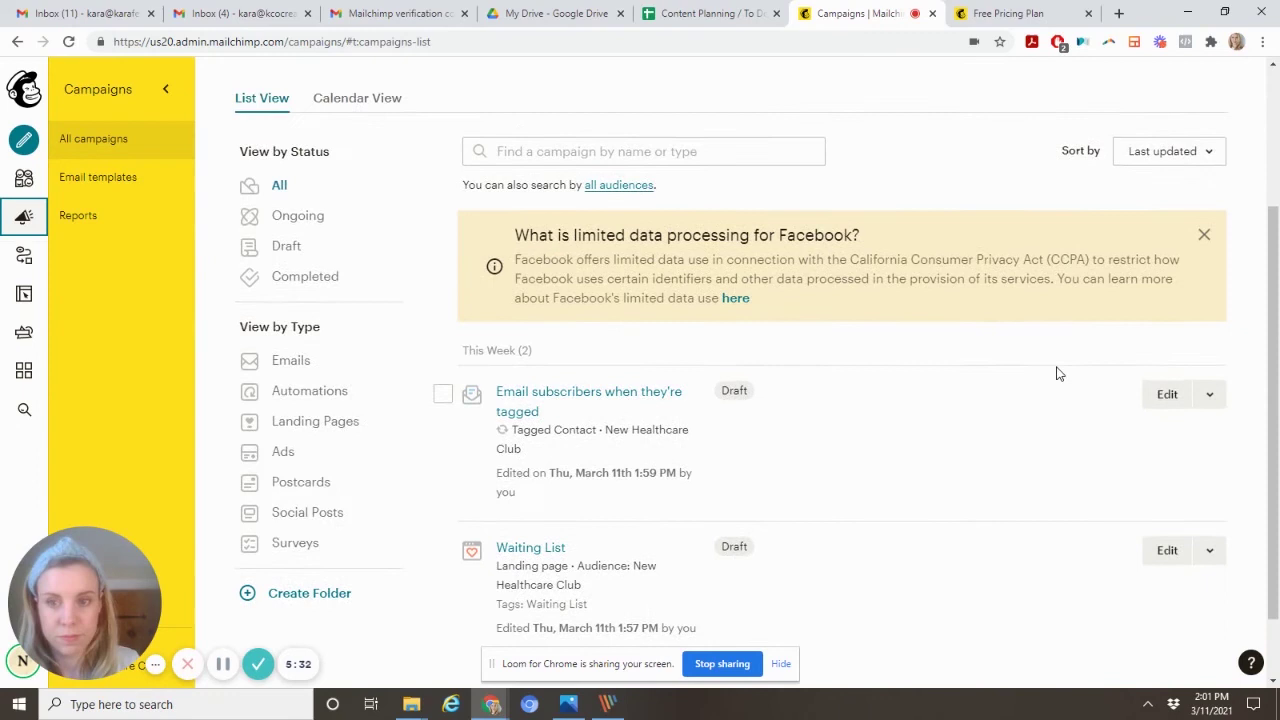
left_click(357, 421)
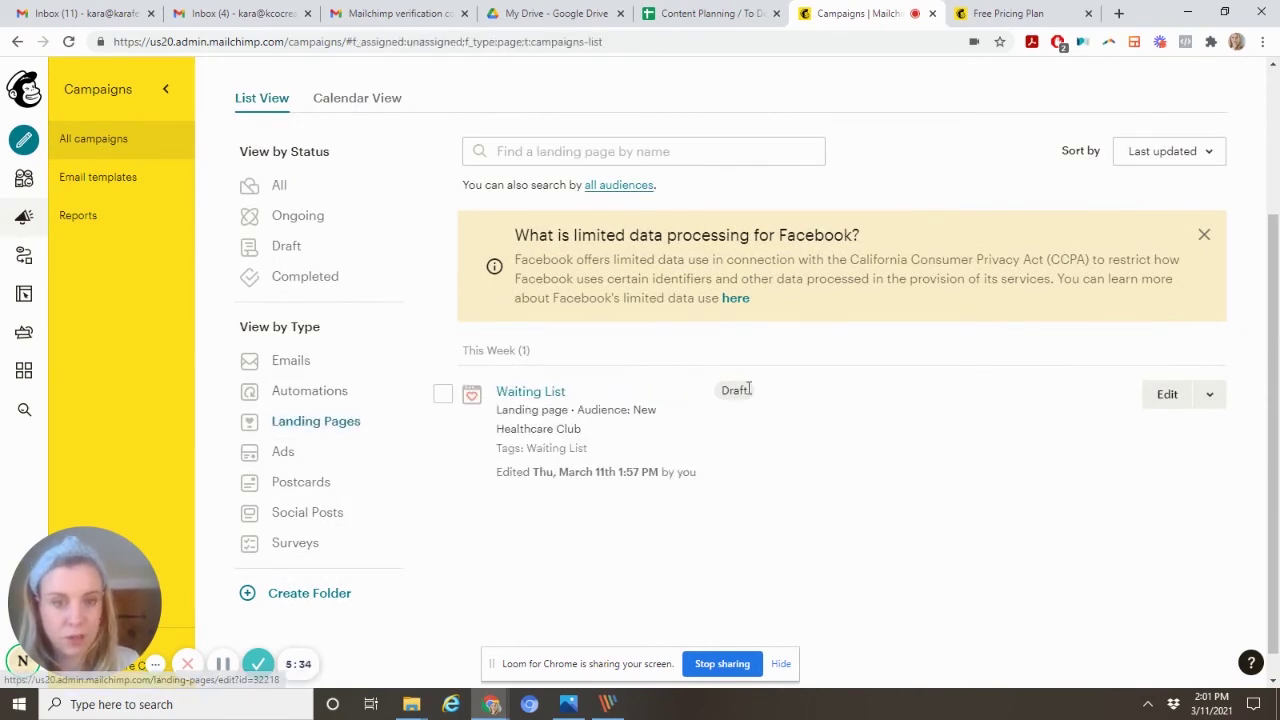
left_click(1211, 394)
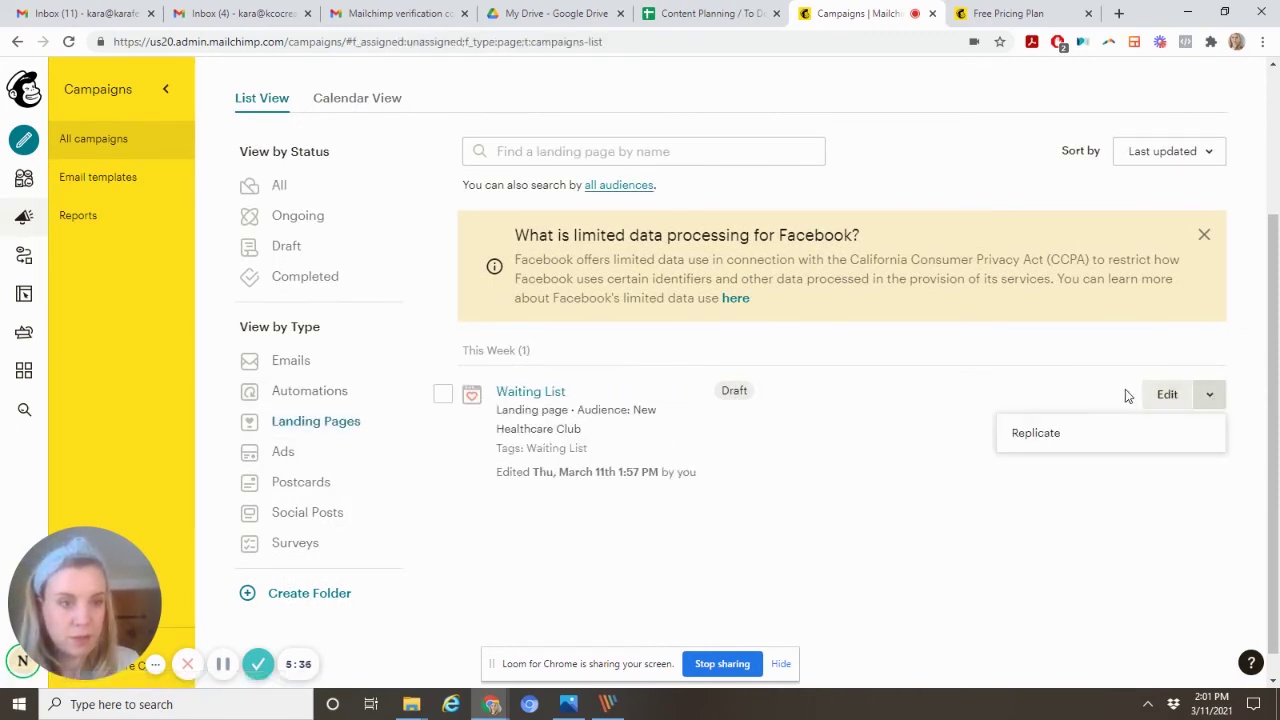
left_click(1168, 395)
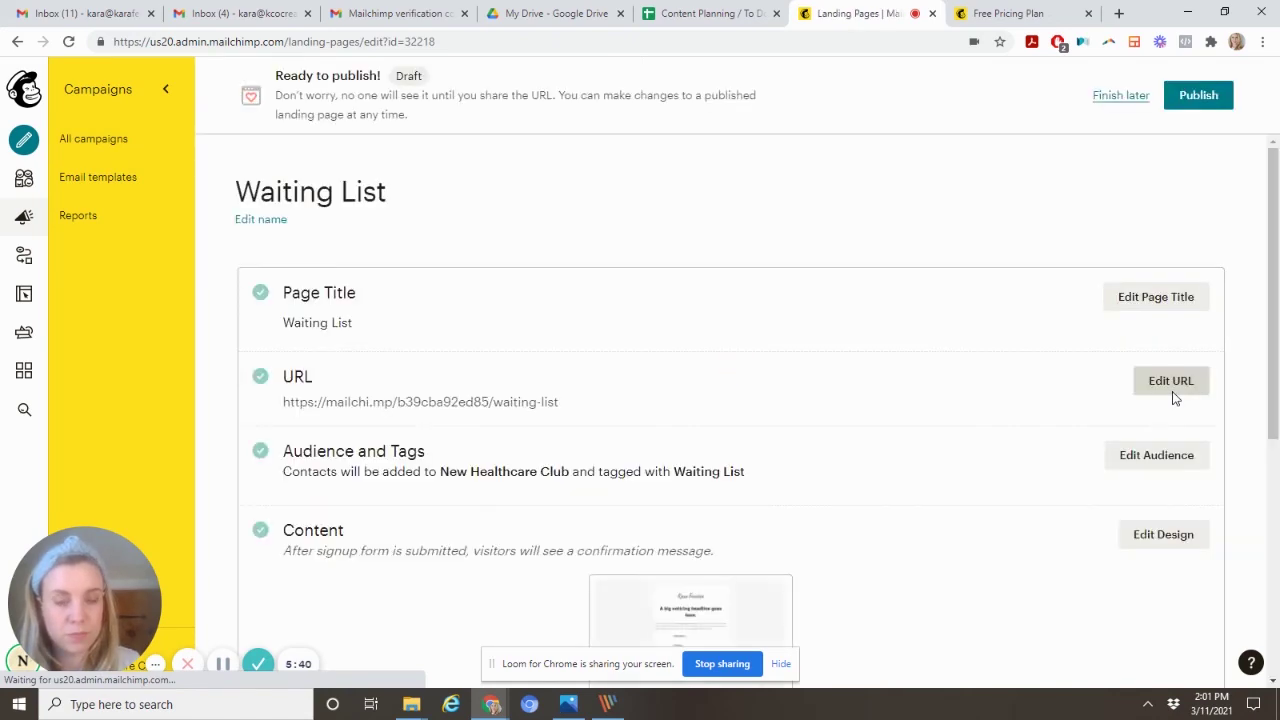
Step: Publish the Waiting List landing page and copy its live page link
left_click(1196, 108)
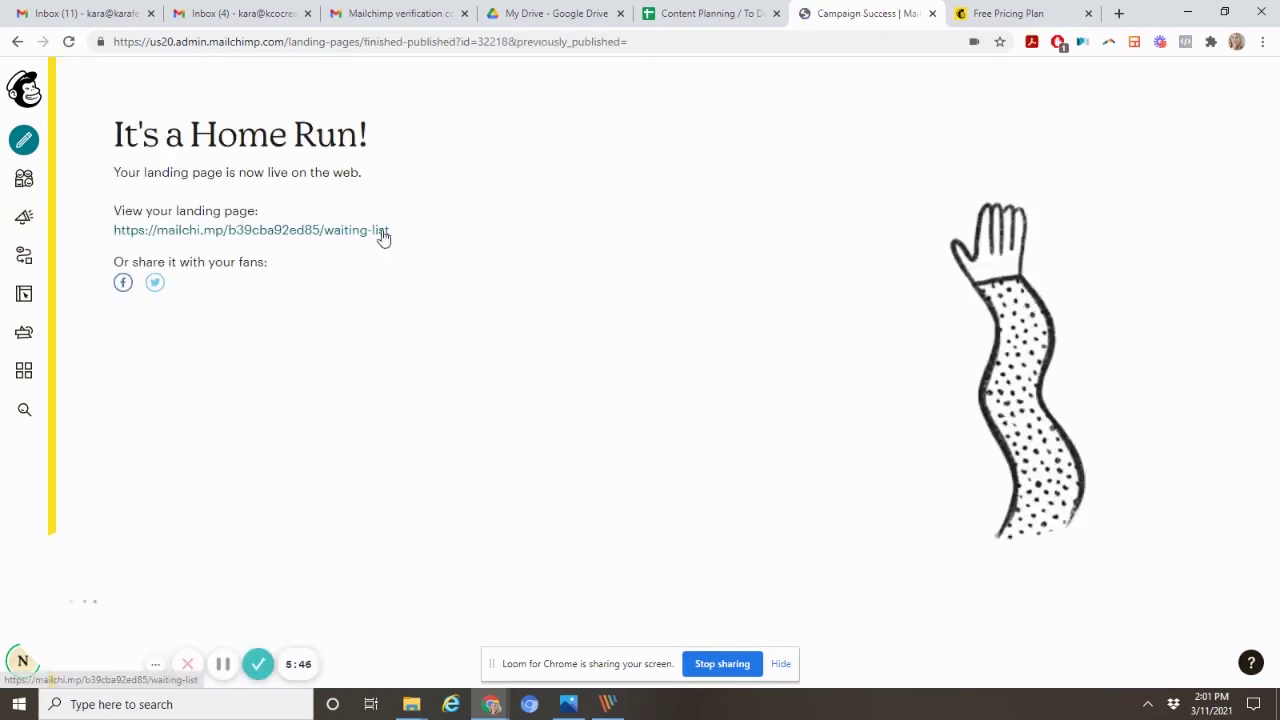
right_click(384, 232)
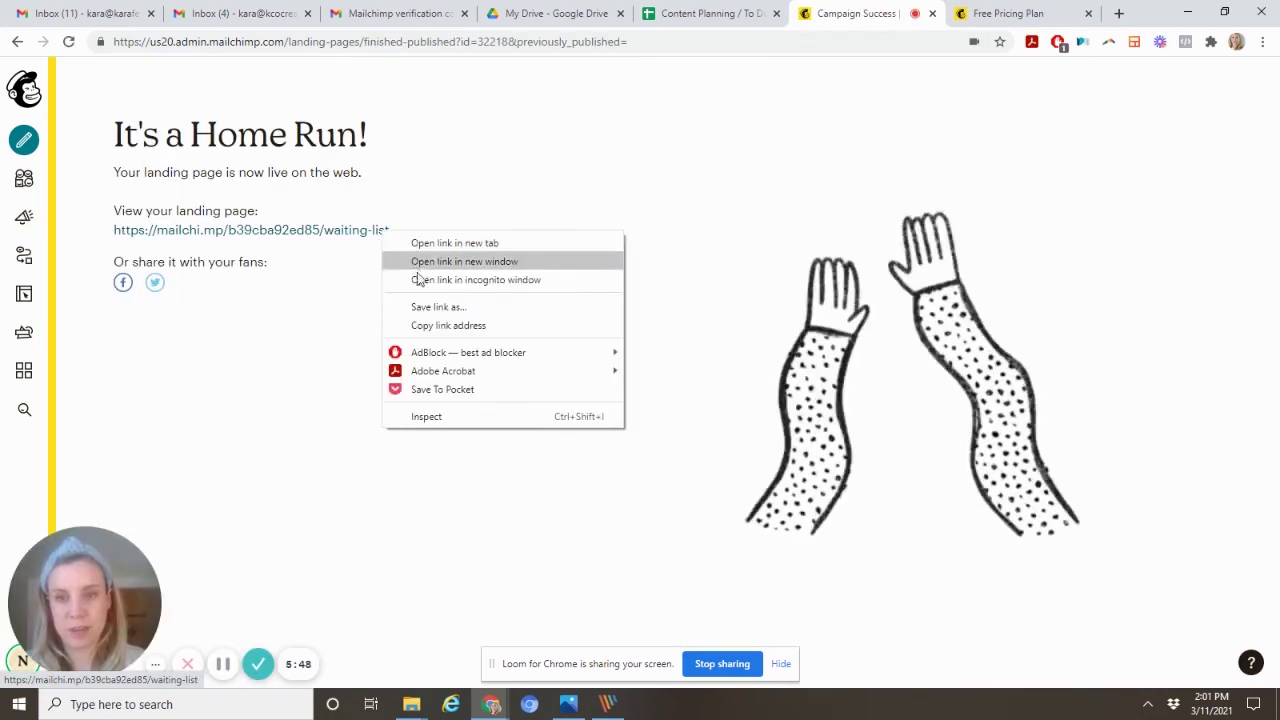
left_click(430, 324)
Step: Load the copied link in the other browser tab to view the live signup form
left_click(1043, 12)
left_click(948, 42)
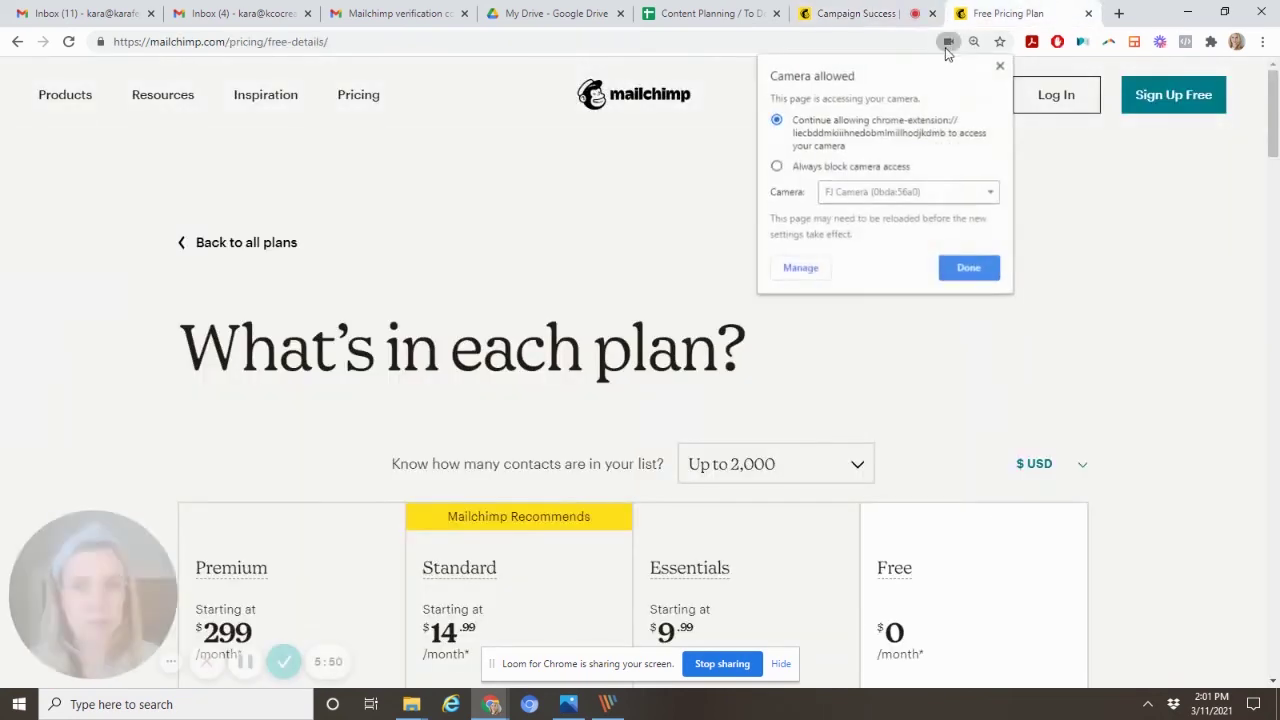
left_click(917, 41)
key("ctrl+v")
key("Return")
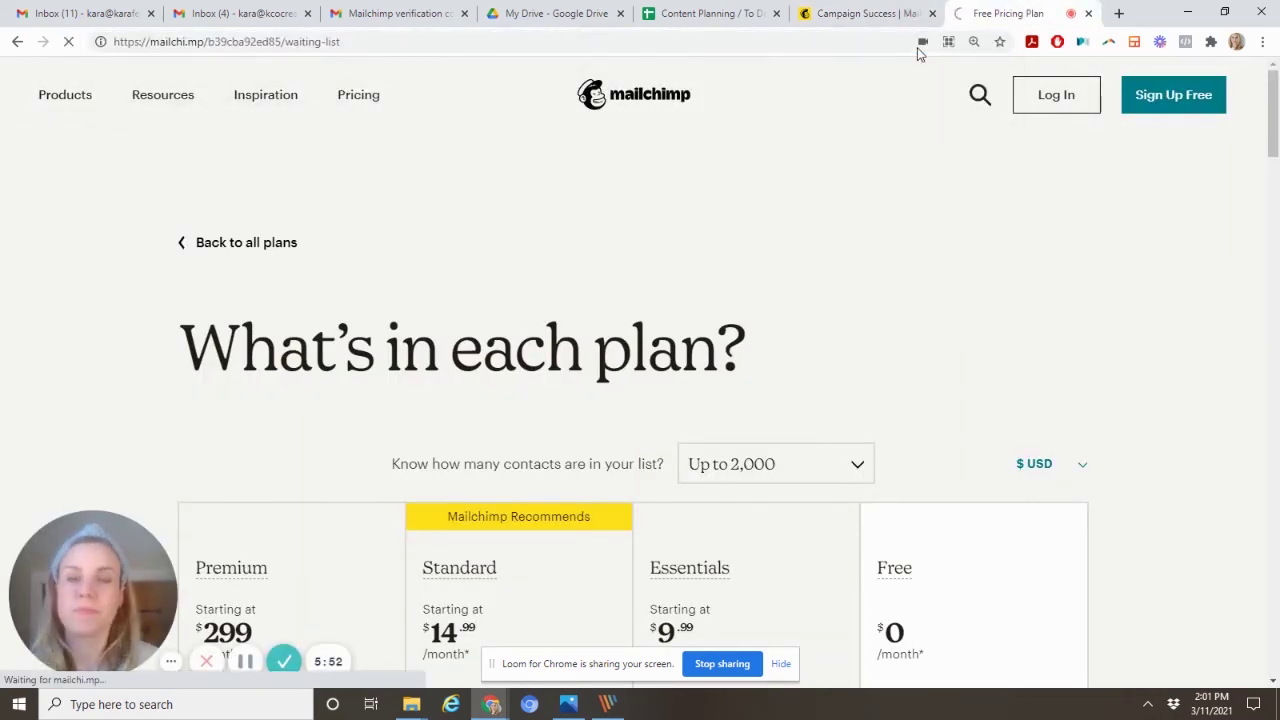
scroll(828, 350, "down", 2)
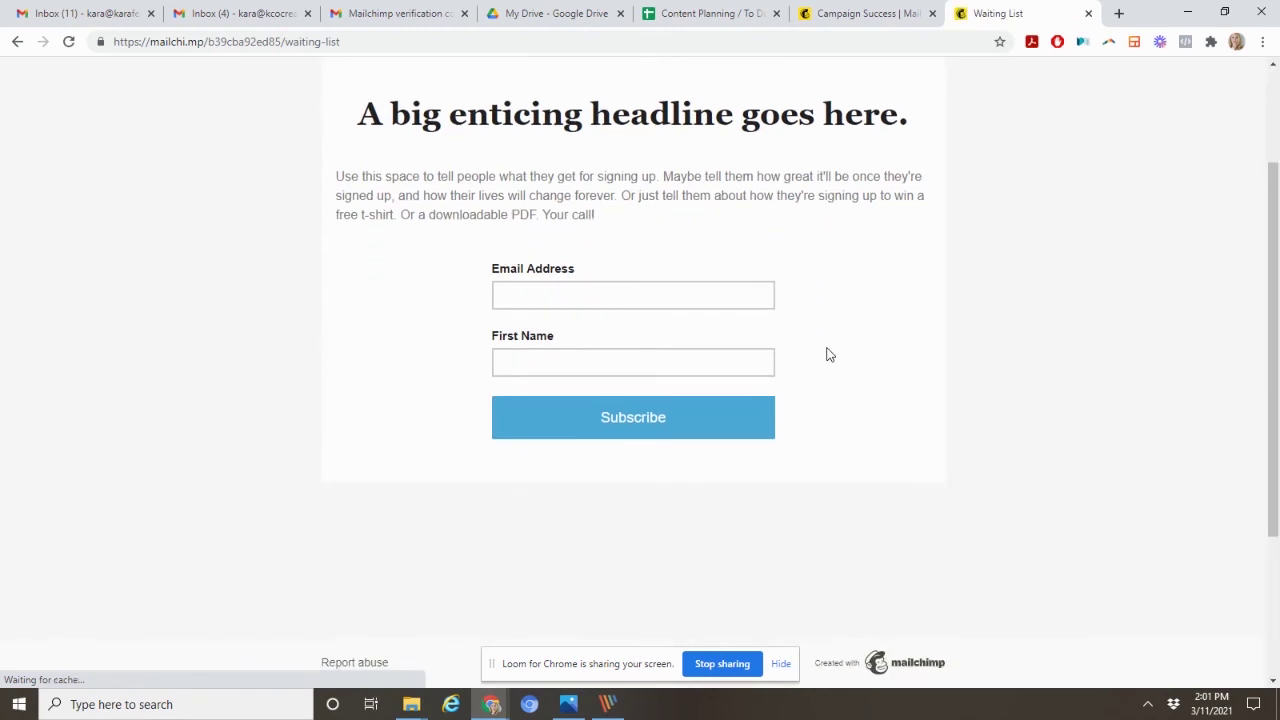
scroll(828, 354, "up", 1)
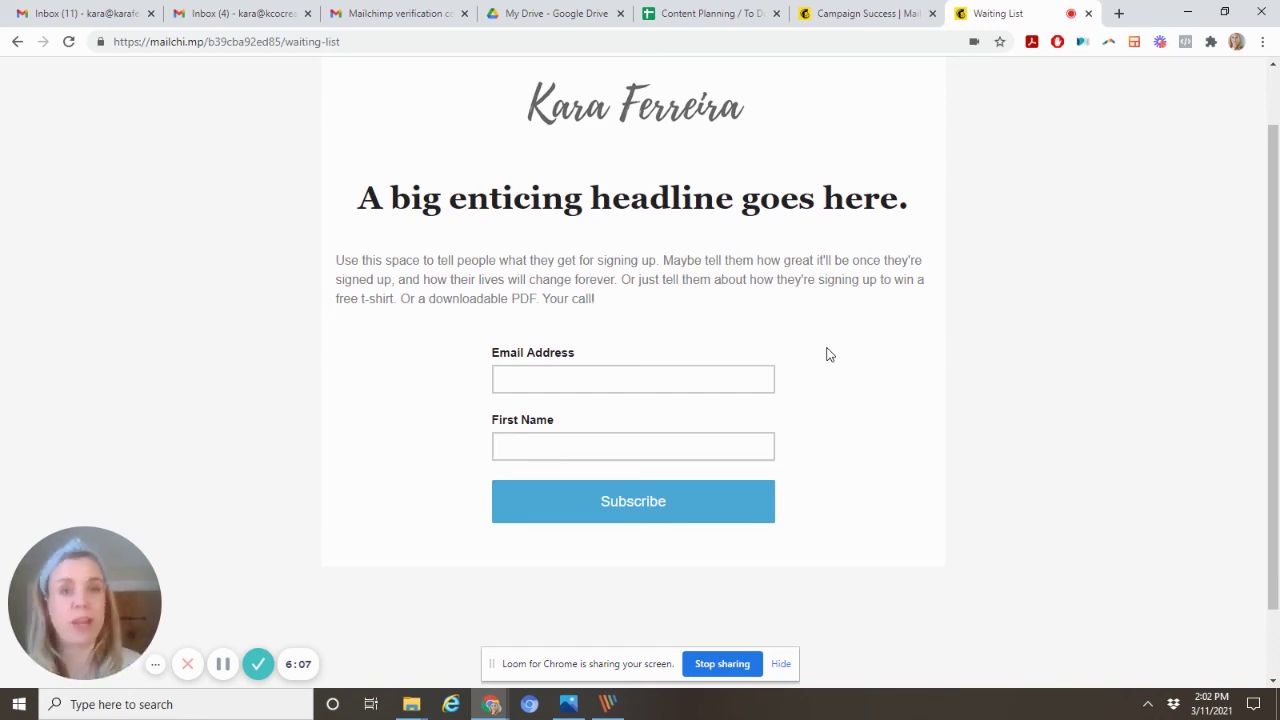
Step: From the confirmation tab, go to Automations › Customer Journey › My Journeys and highlight the tagged-contact email draft
left_click(846, 13)
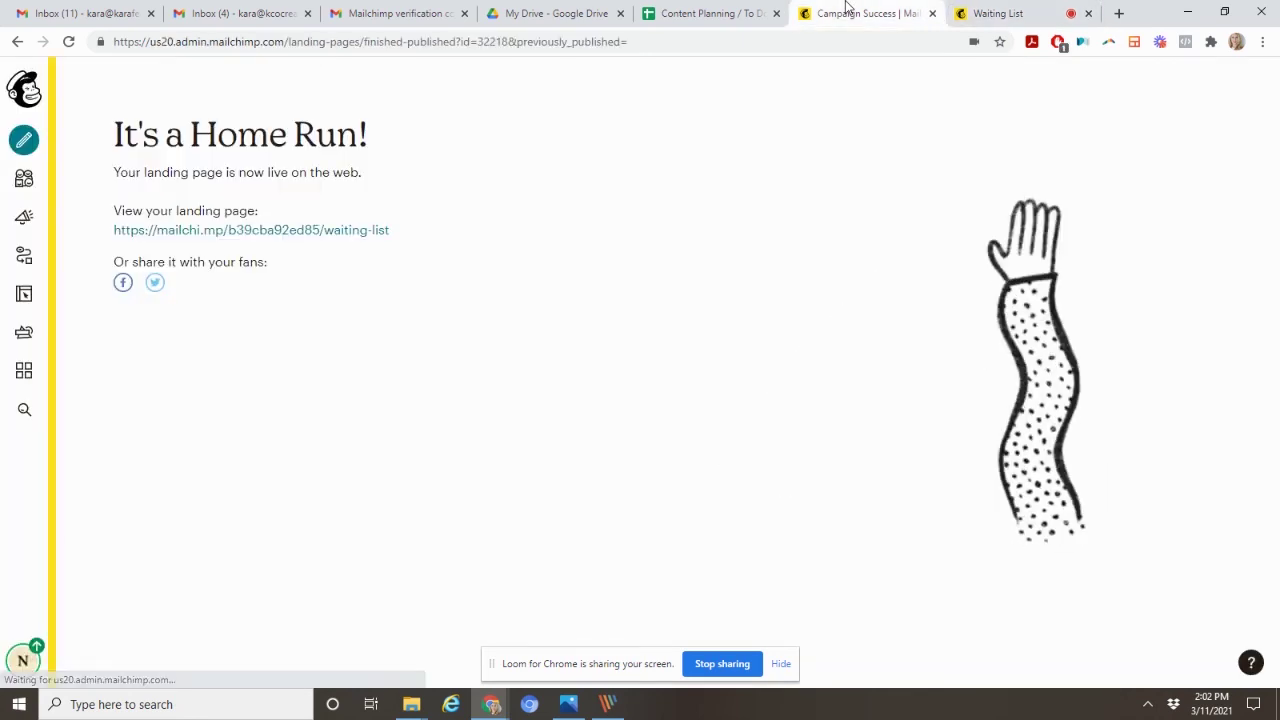
left_click(24, 257)
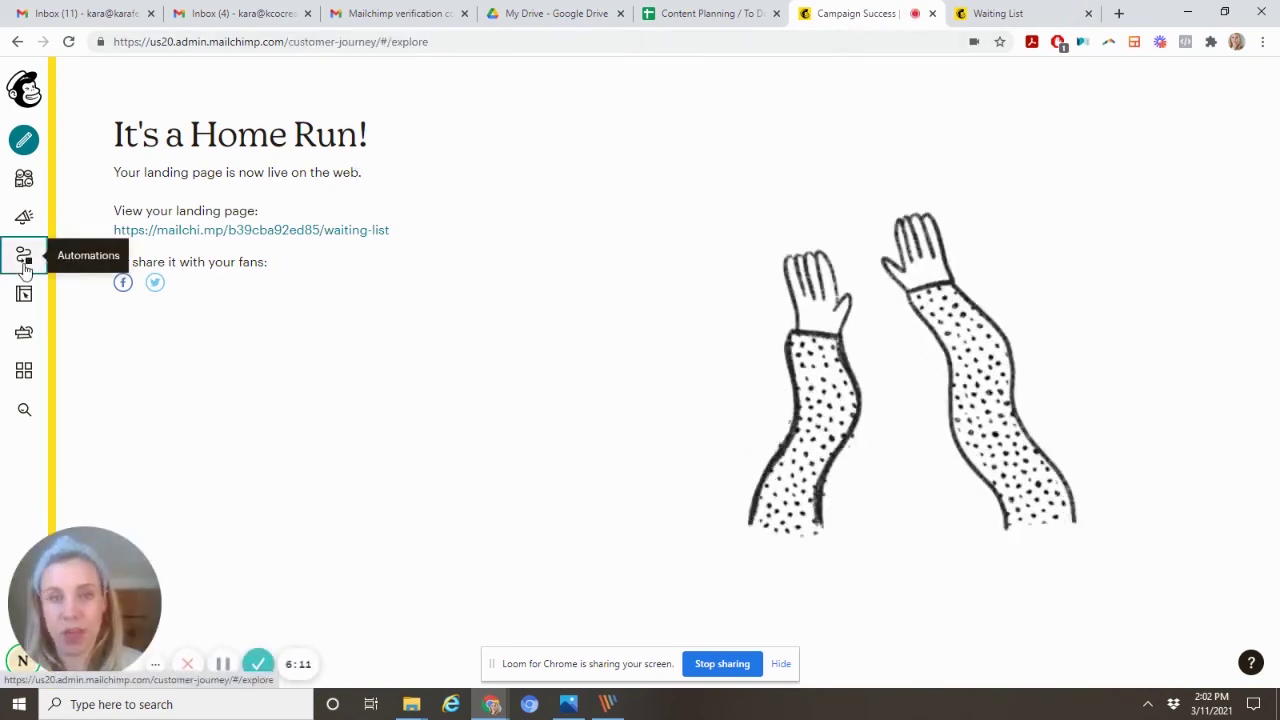
scroll(471, 422, "down", 5)
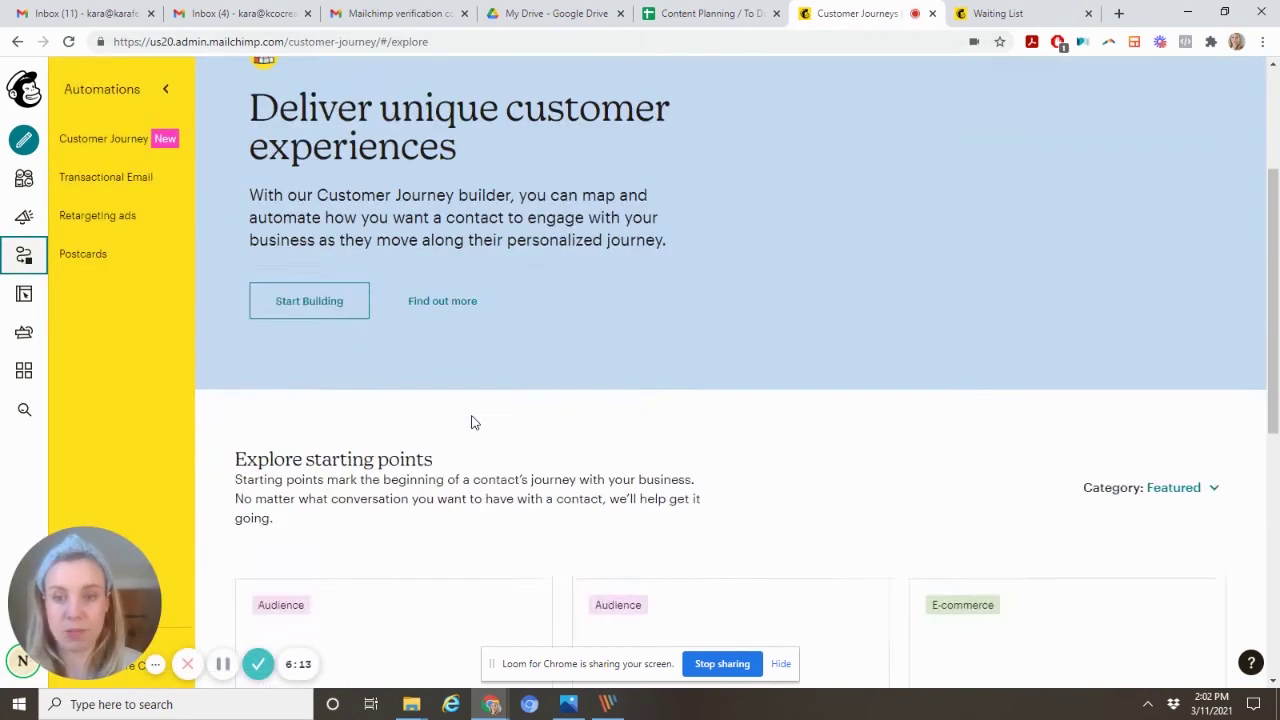
scroll(471, 423, "down", 2)
scroll(471, 423, "up", 3)
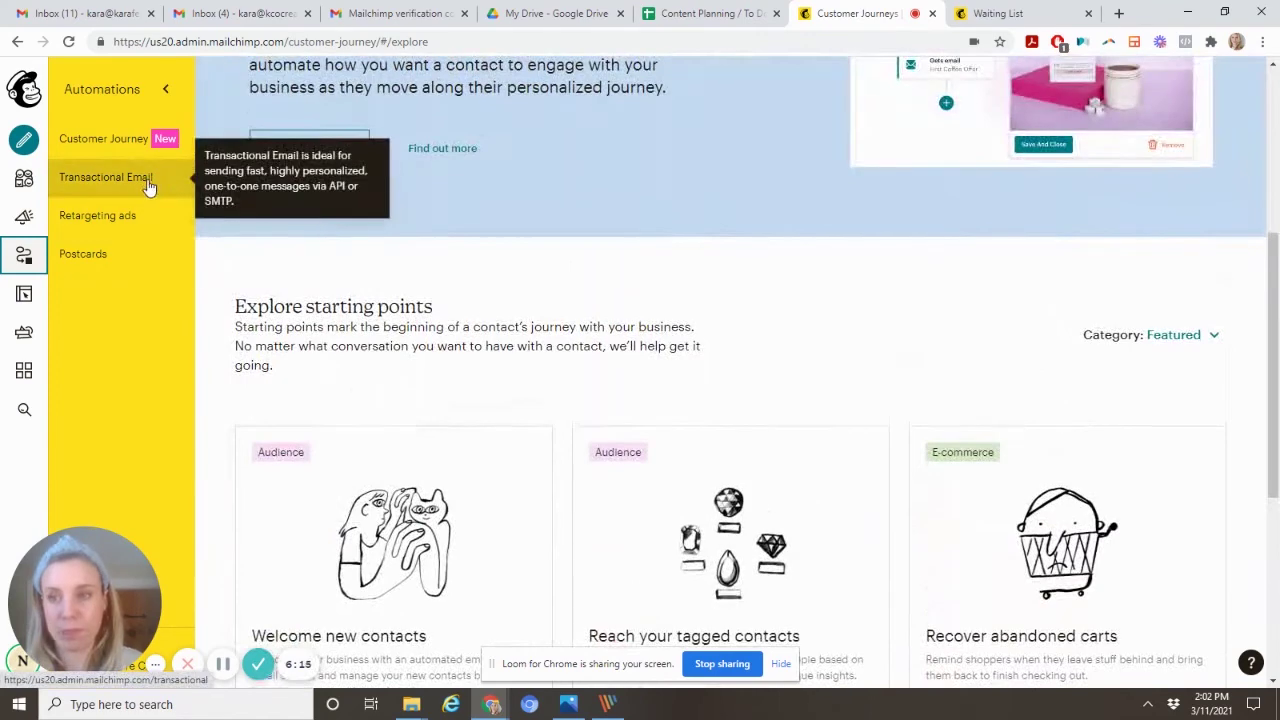
left_click(134, 141)
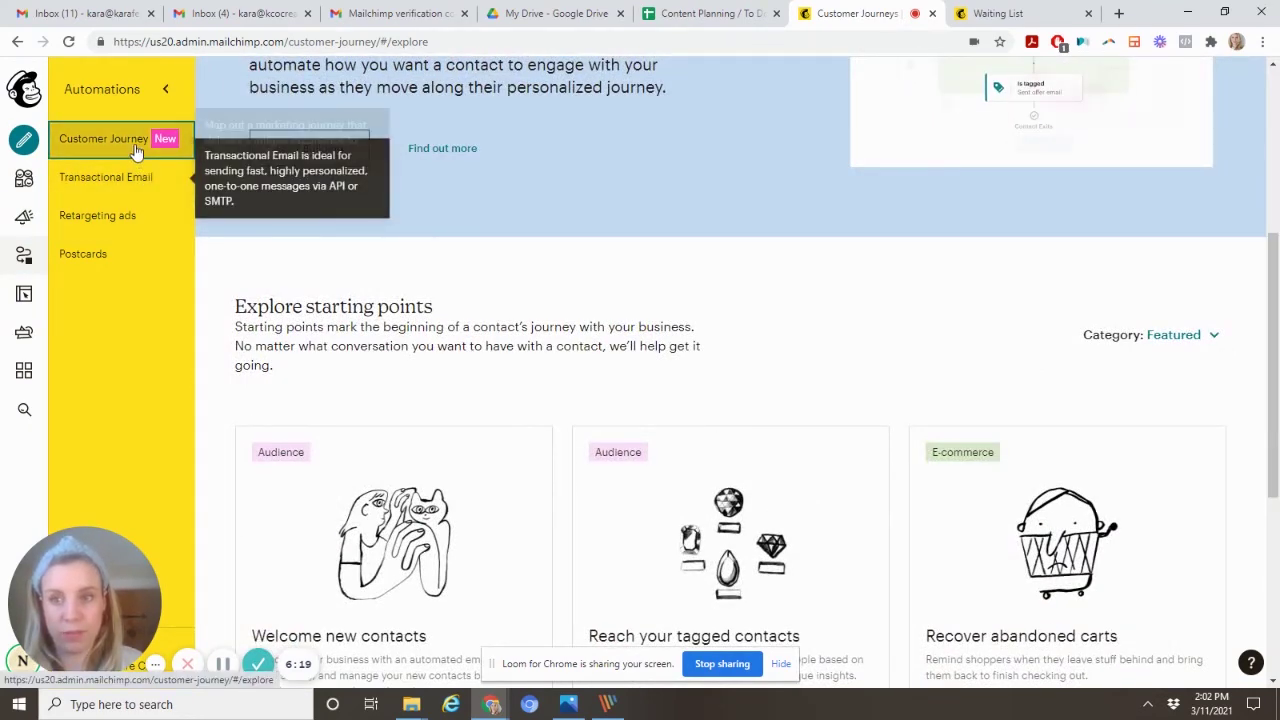
scroll(357, 300, "up", 4)
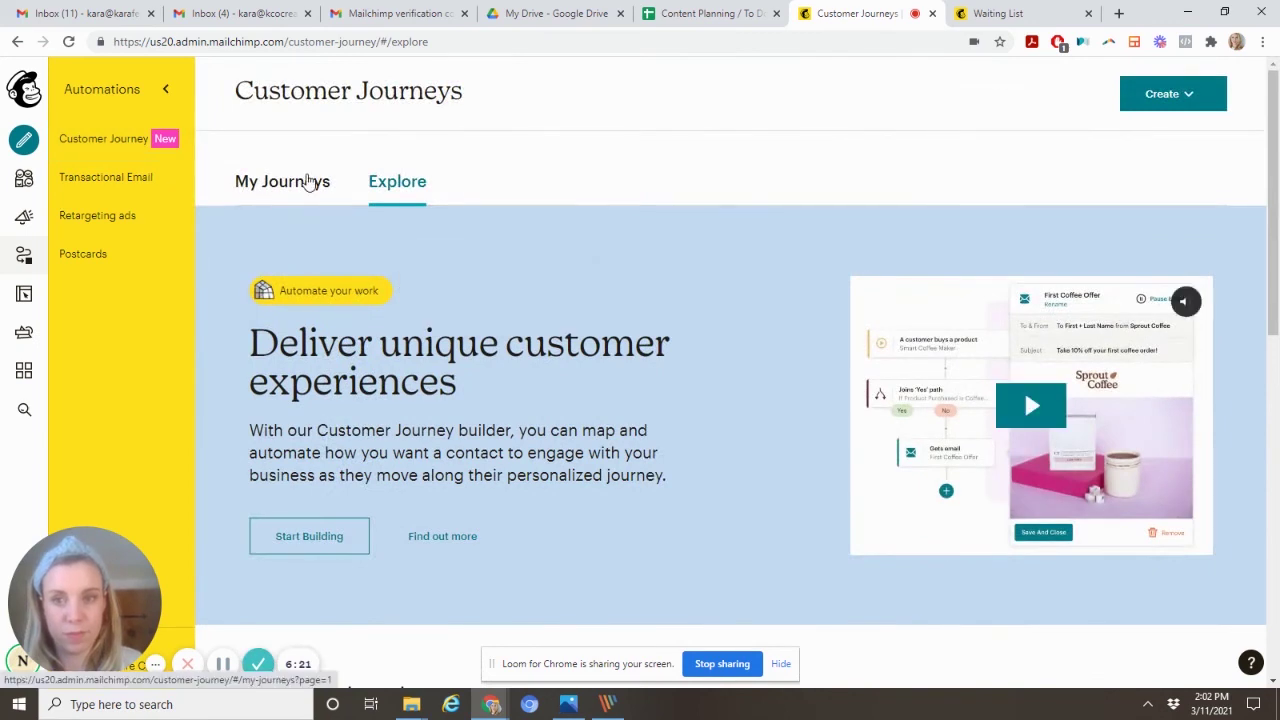
left_click(308, 181)
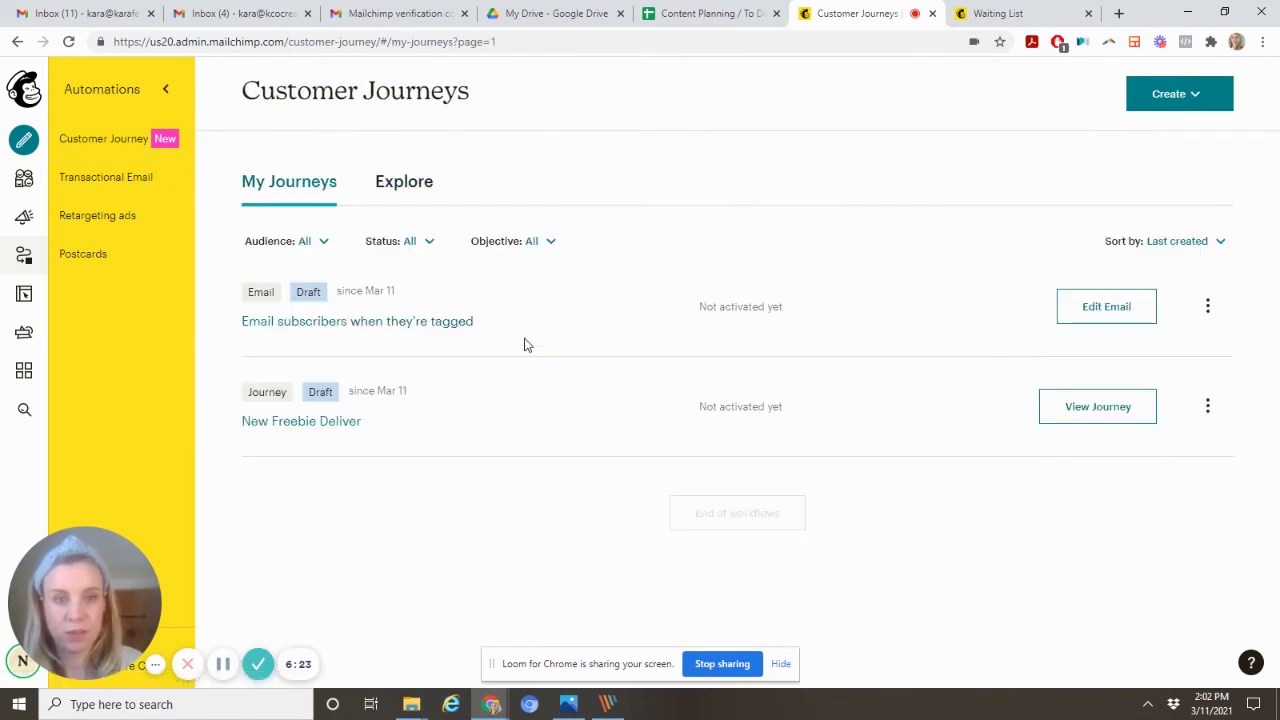
left_click_drag(338, 334, 250, 326)
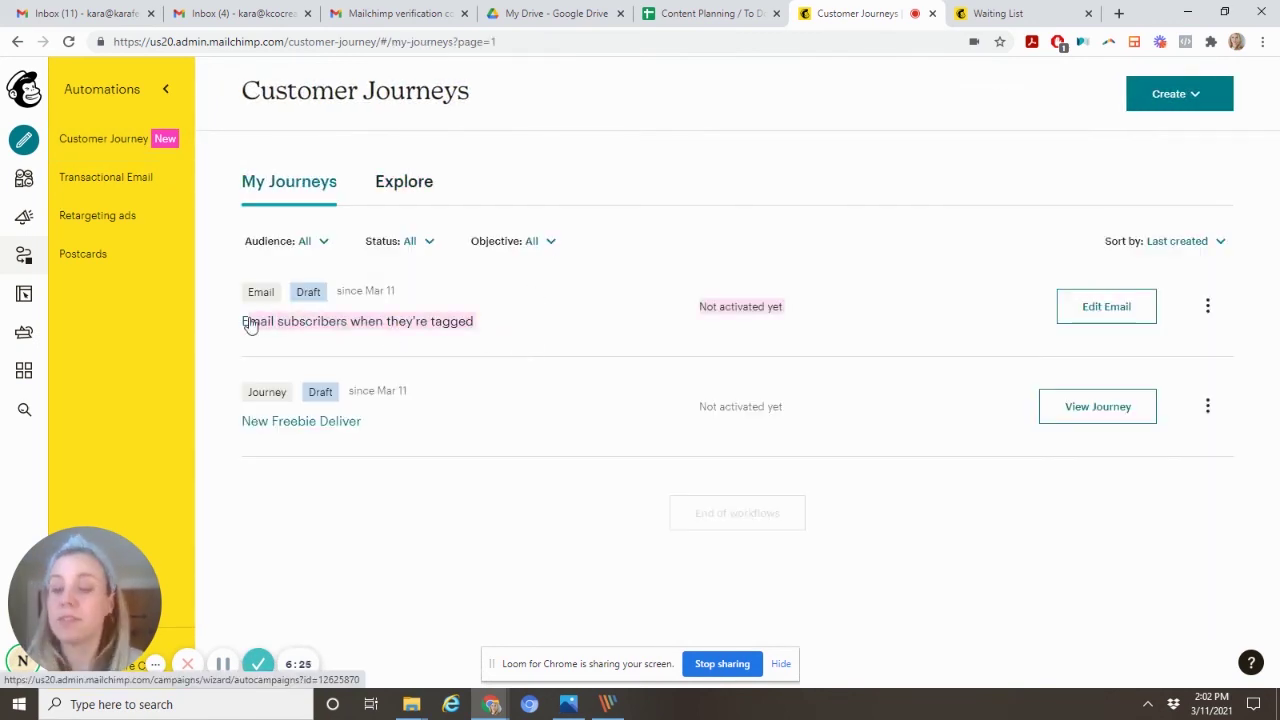